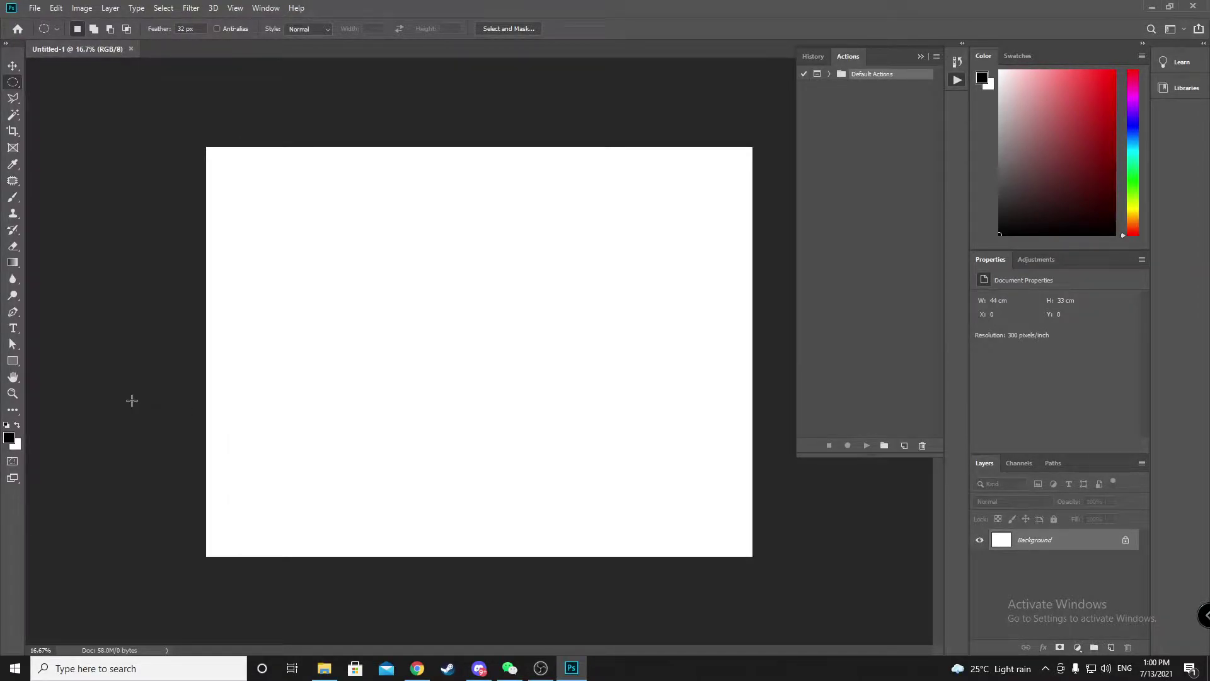
Glance through Photoshop's menus, then bring up the Downloads folder holding Halftone Automator.atn
click(80, 11)
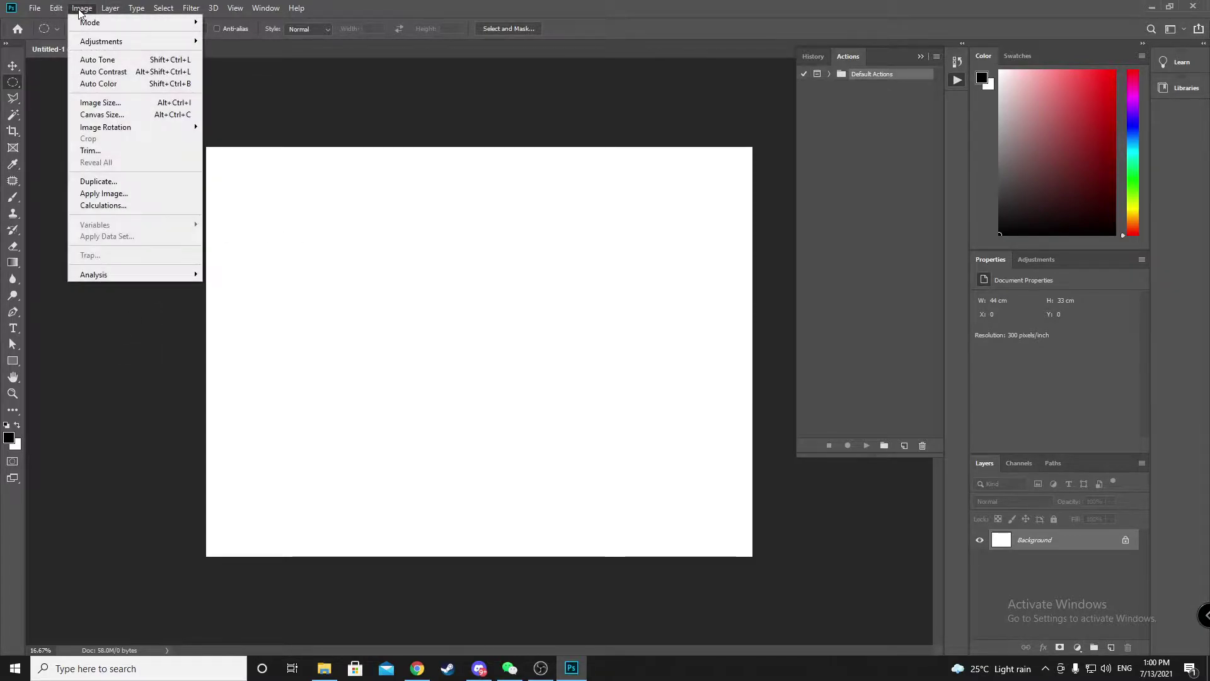
click(34, 8)
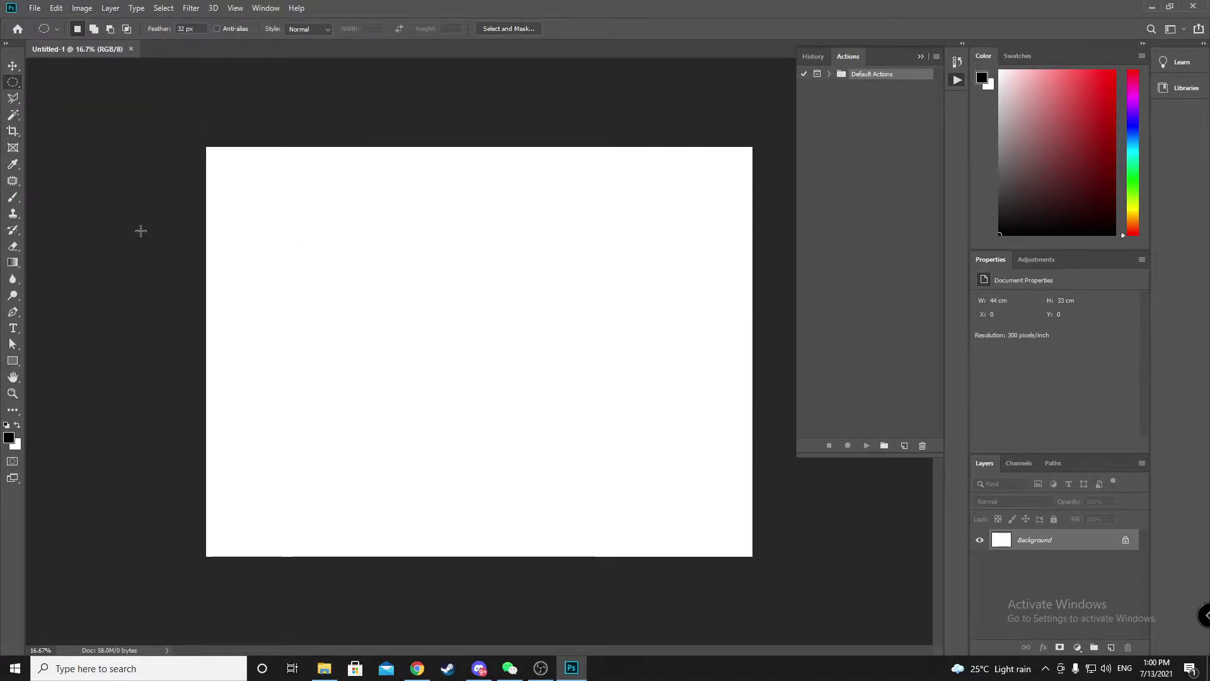
click(323, 669)
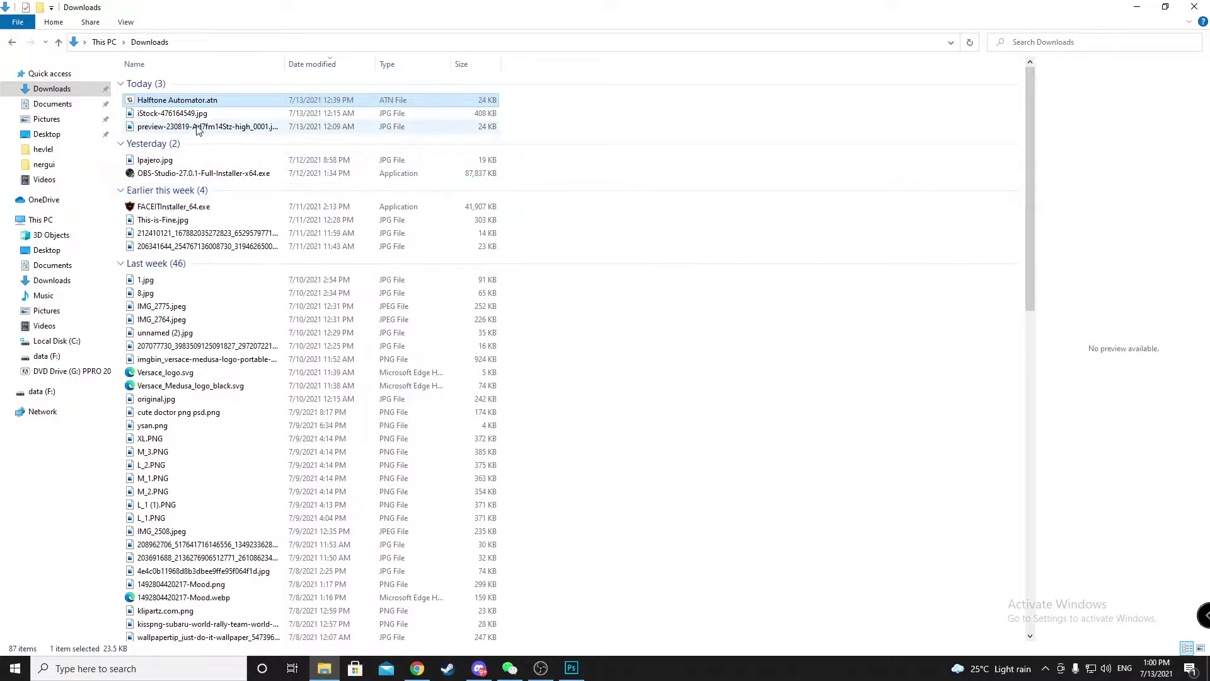
Drag Halftone Automator.atn from Downloads onto Photoshop to install the action set
drag(208, 104, 835, 151)
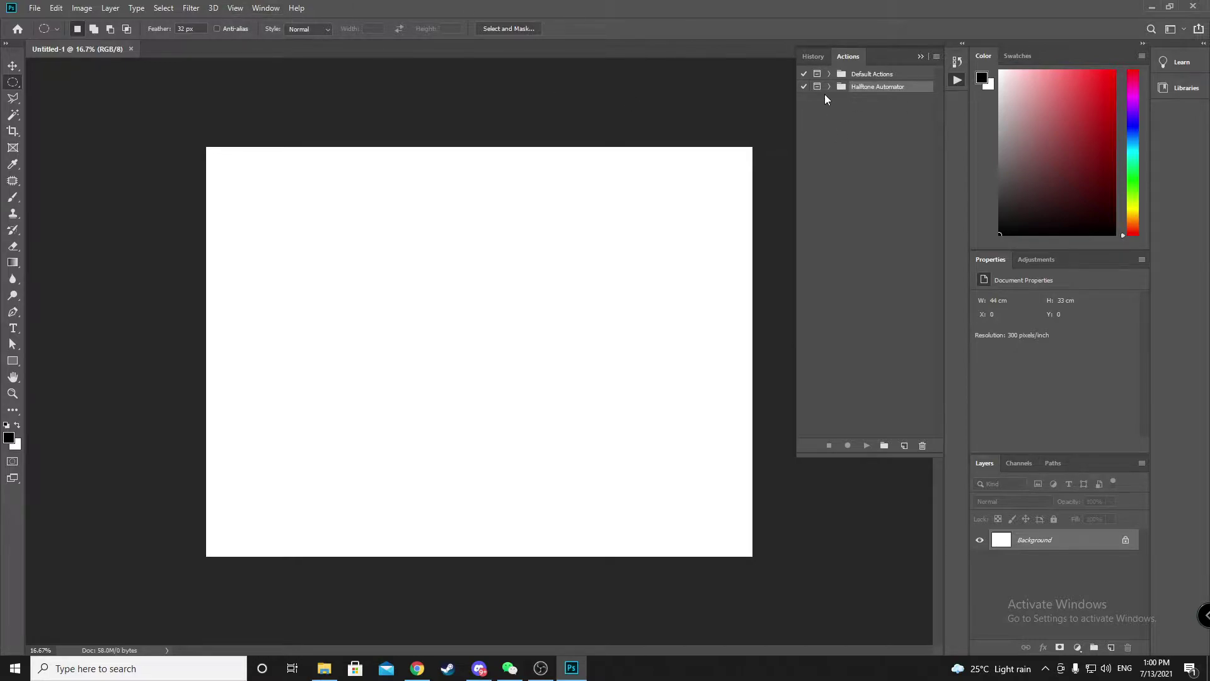
Check the Window menu, then open 20.png from the Documents\hevlel folder
click(263, 7)
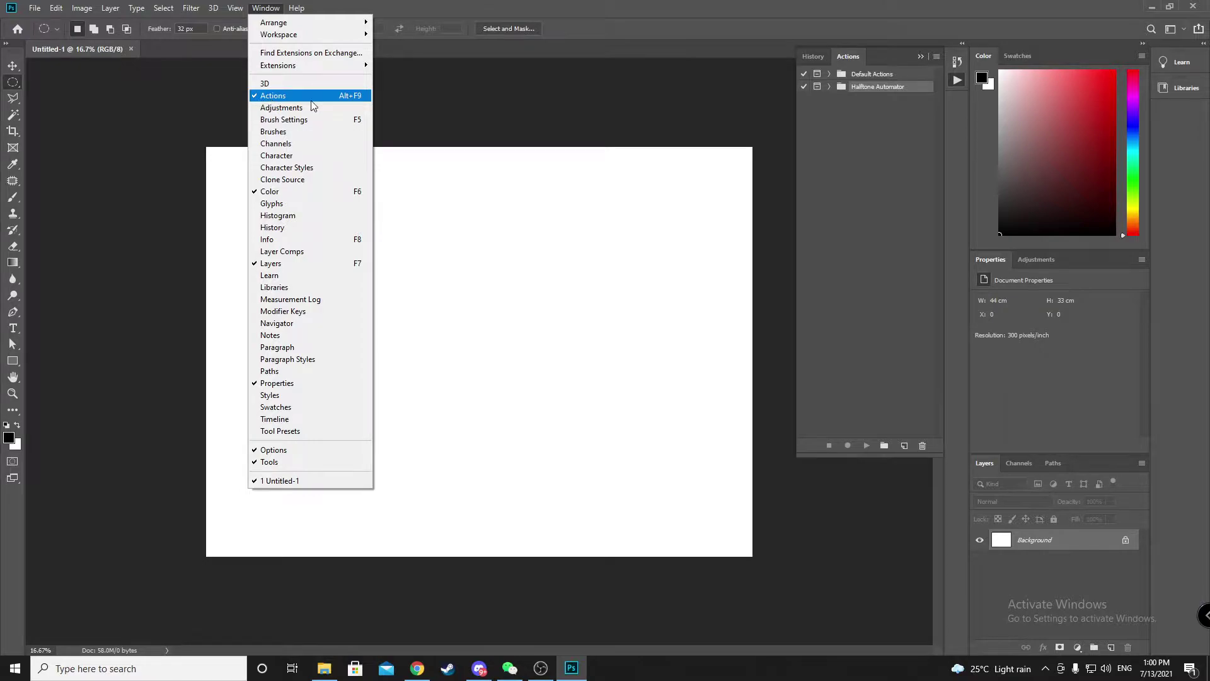
click(648, 114)
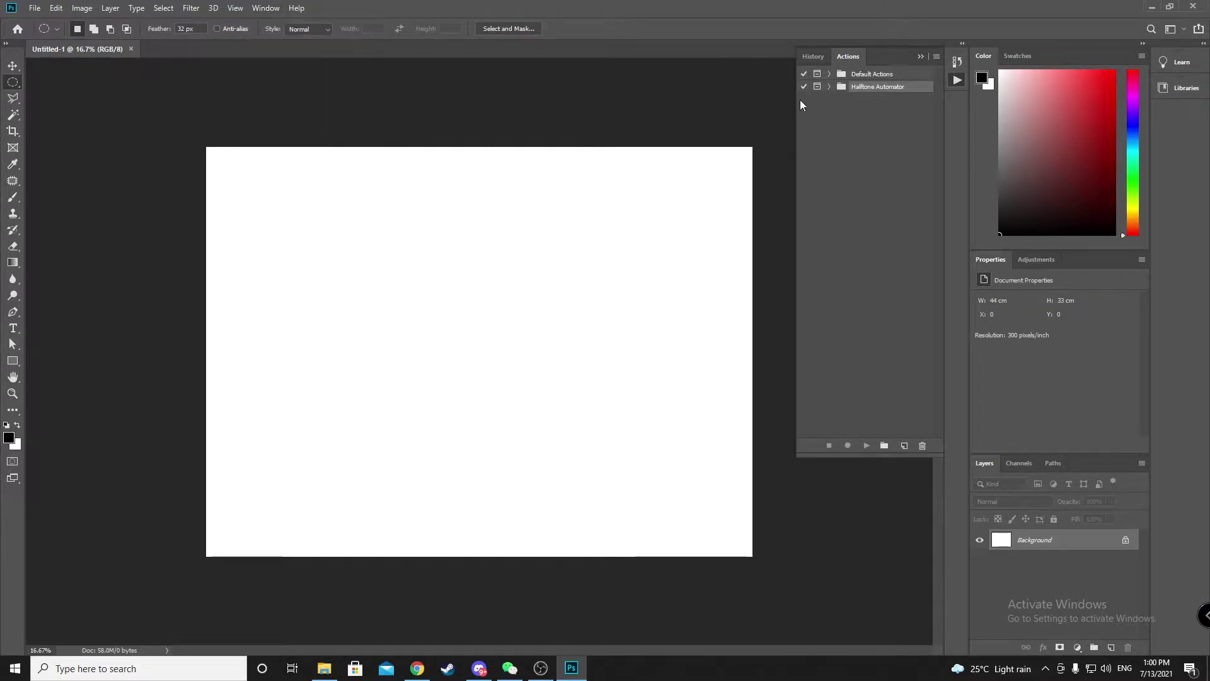
click(35, 7)
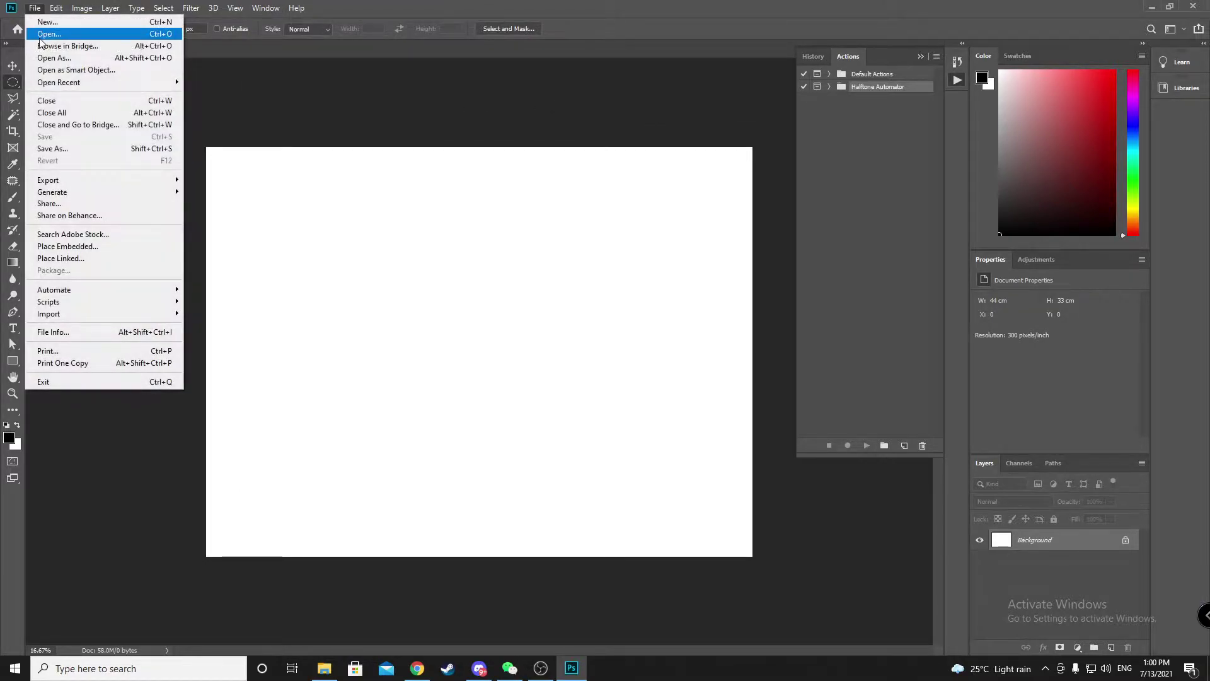
click(48, 31)
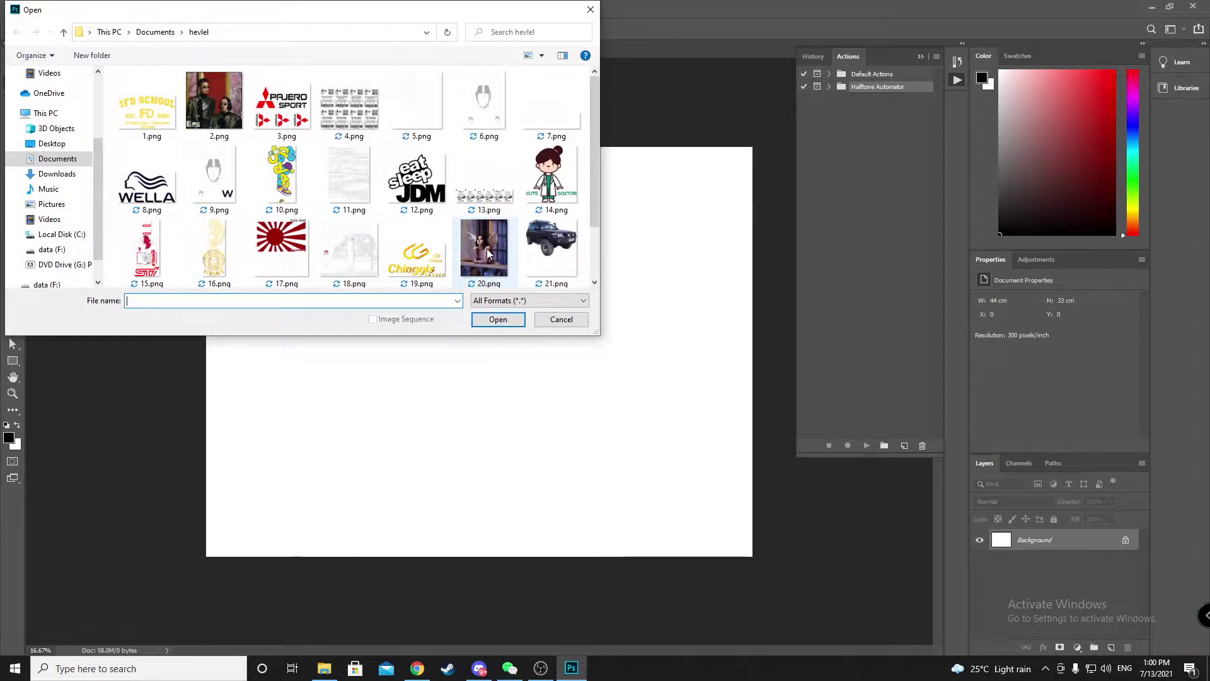
double_click(485, 247)
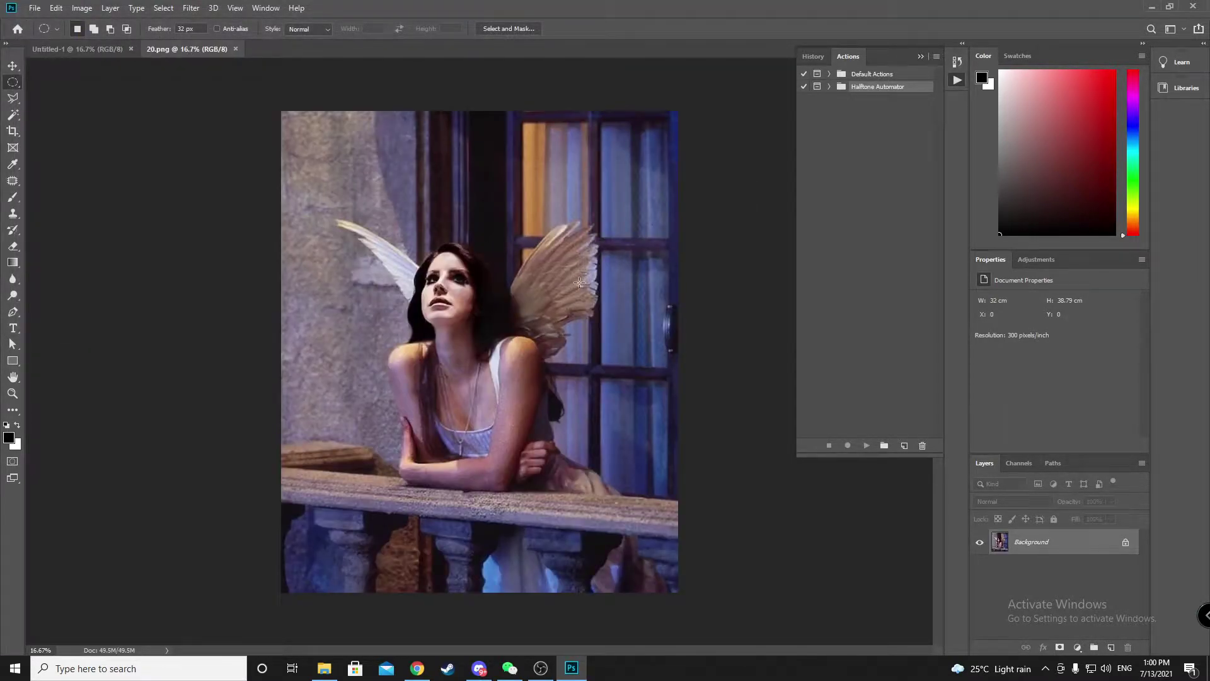
Confirm in Image Size that the photo's resolution is 300 ppi
click(82, 7)
click(99, 103)
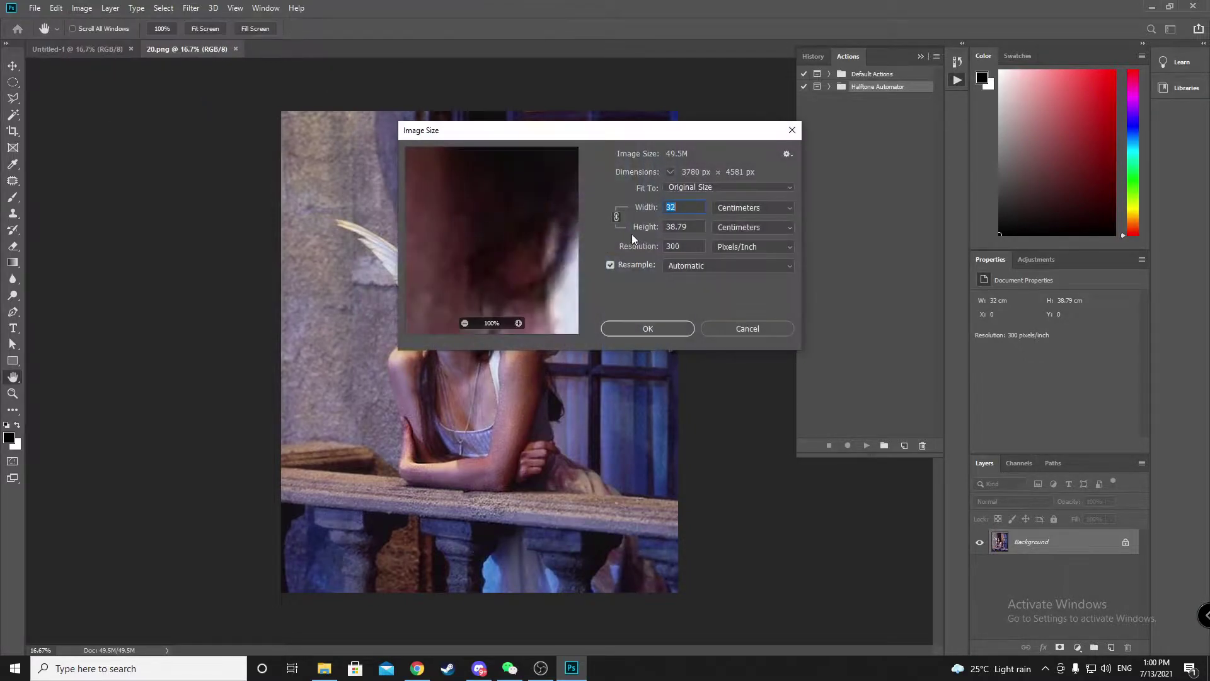
double_click(681, 246)
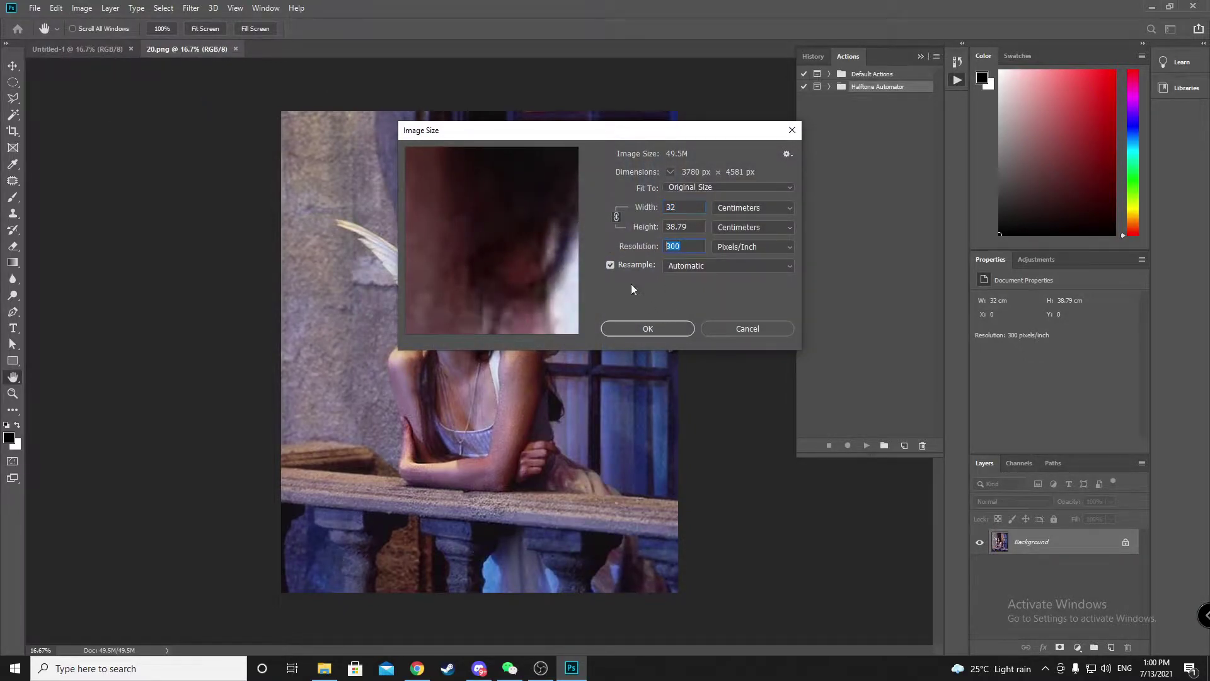
click(650, 327)
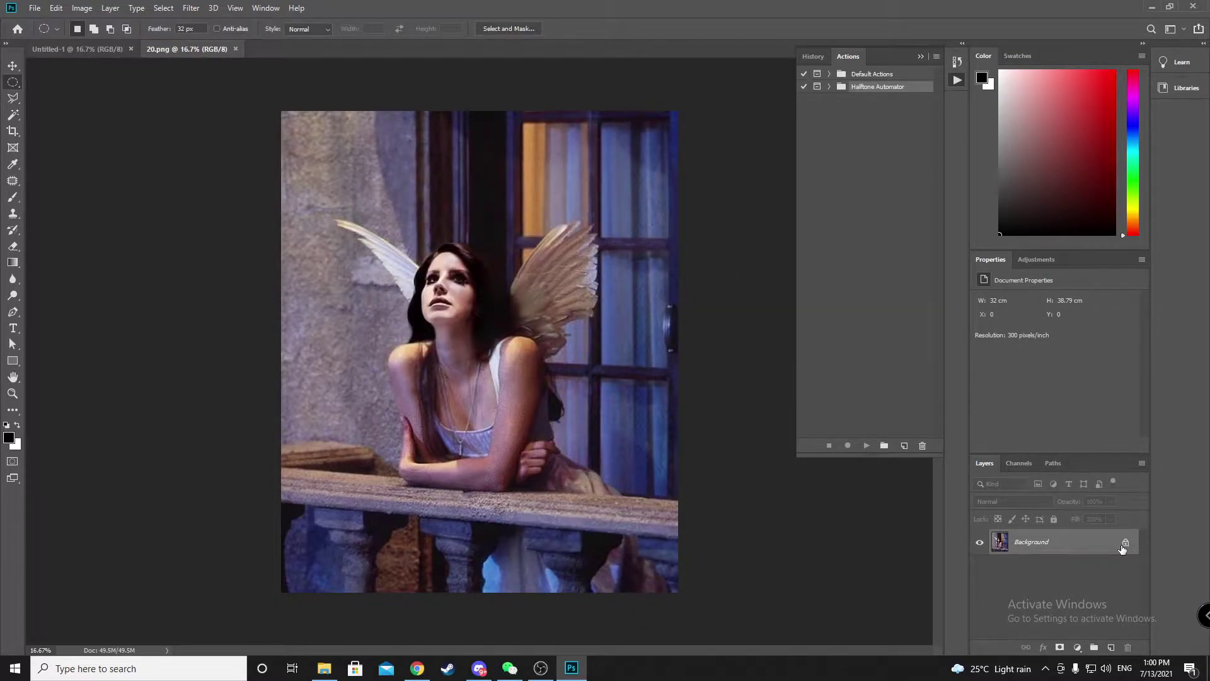
Unlock the Background into Layer 0 and duplicate it as Layer 0 copy
drag(1124, 547, 1127, 647)
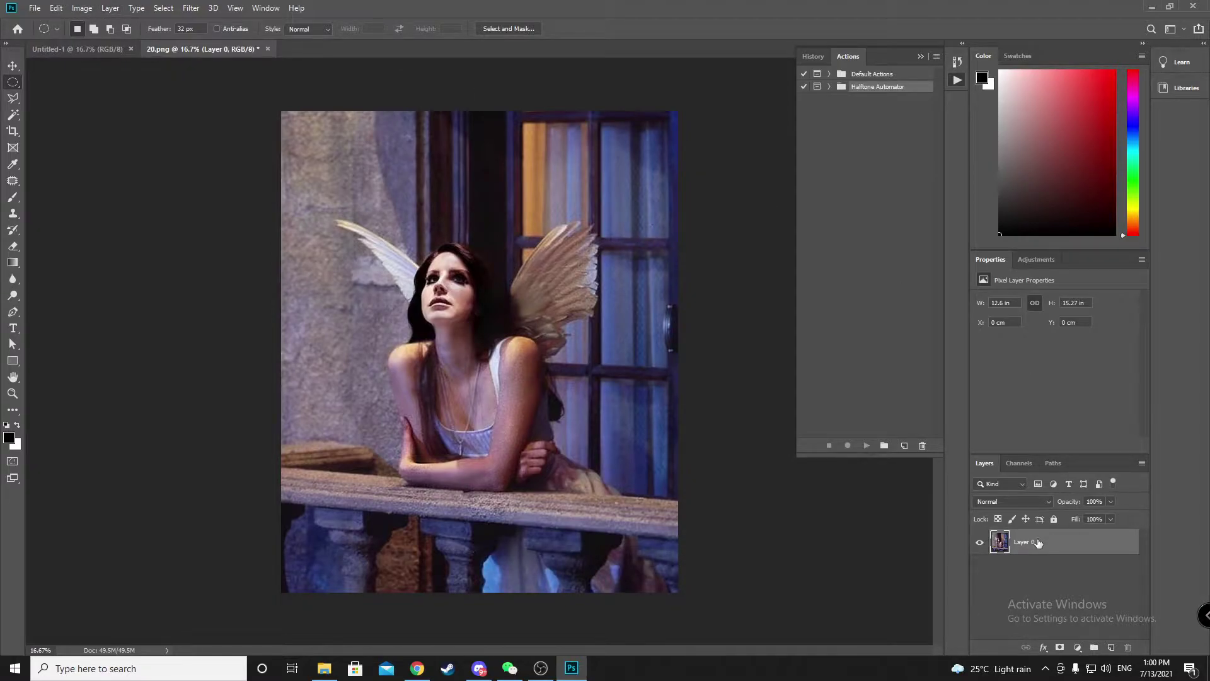
drag(1037, 549, 1110, 648)
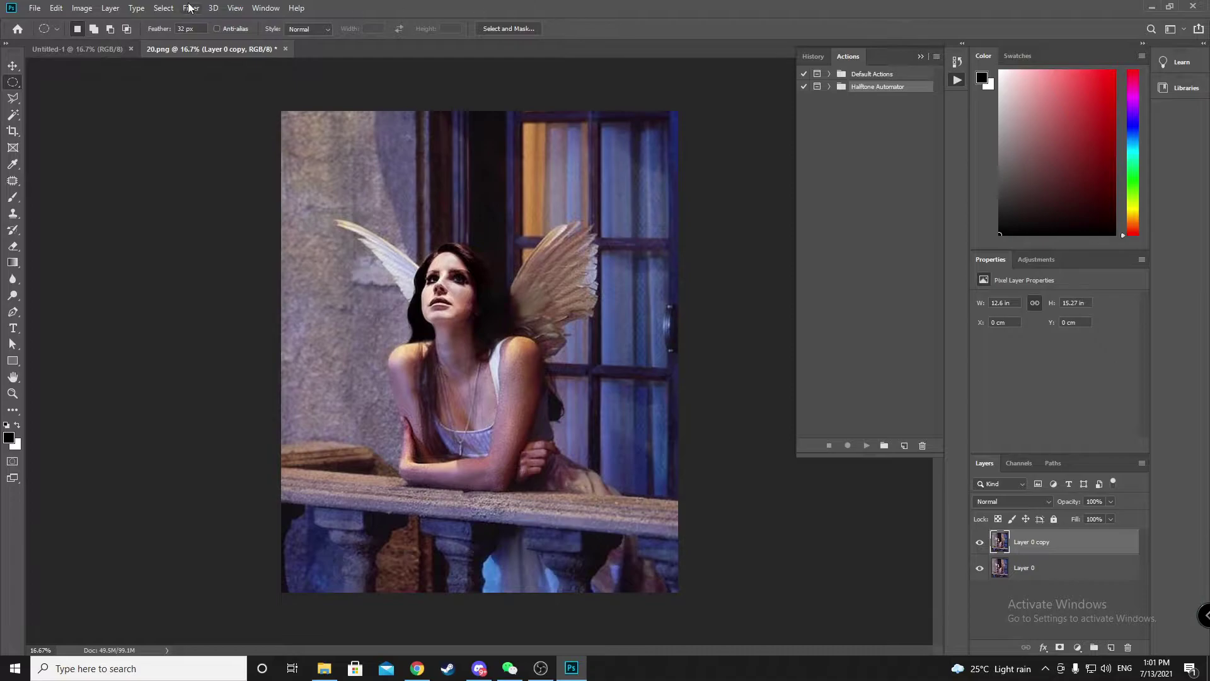
click(82, 8)
mouse_move(99, 43)
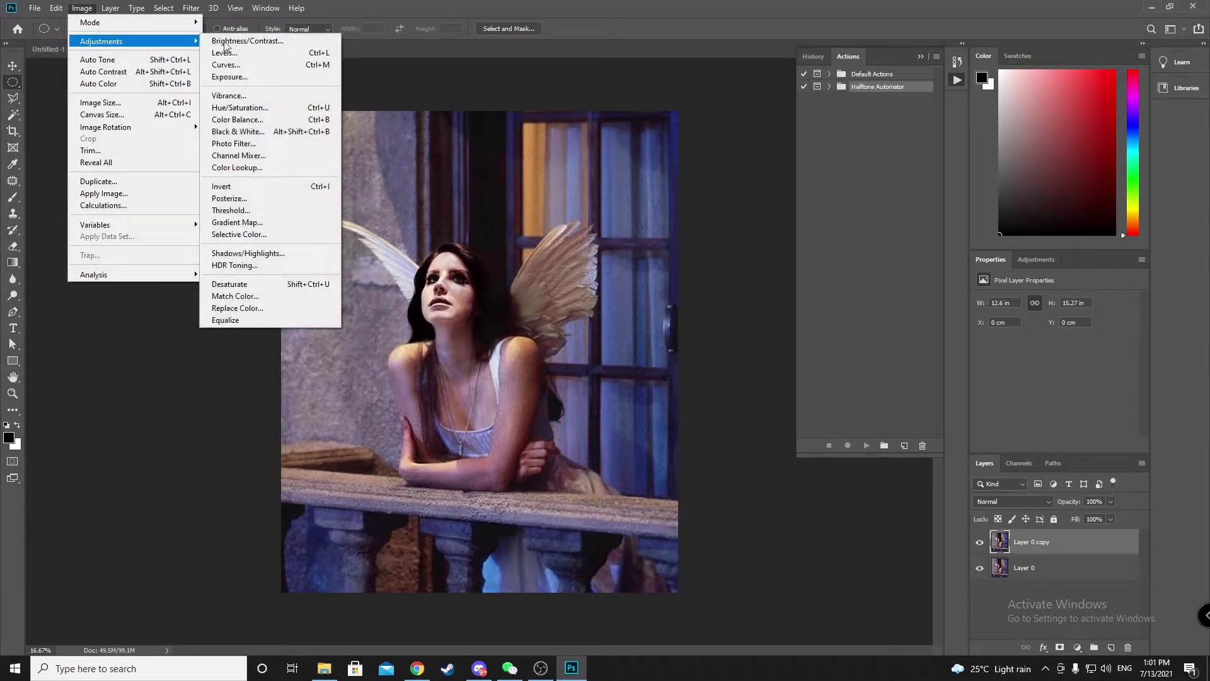
Apply Black & White (Reds 223, Yellows 177, Greens 181, Cyans 153, Blues 126, Magentas 225), then expand Halftone Automator
click(272, 132)
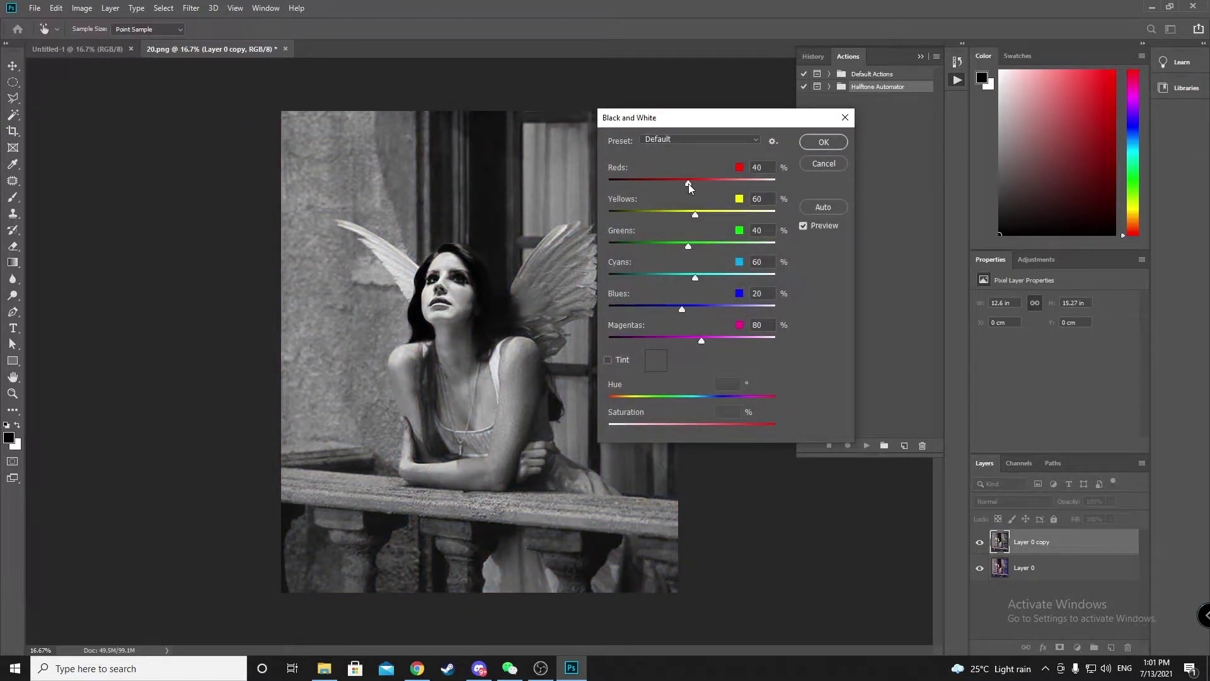
drag(688, 183, 740, 184)
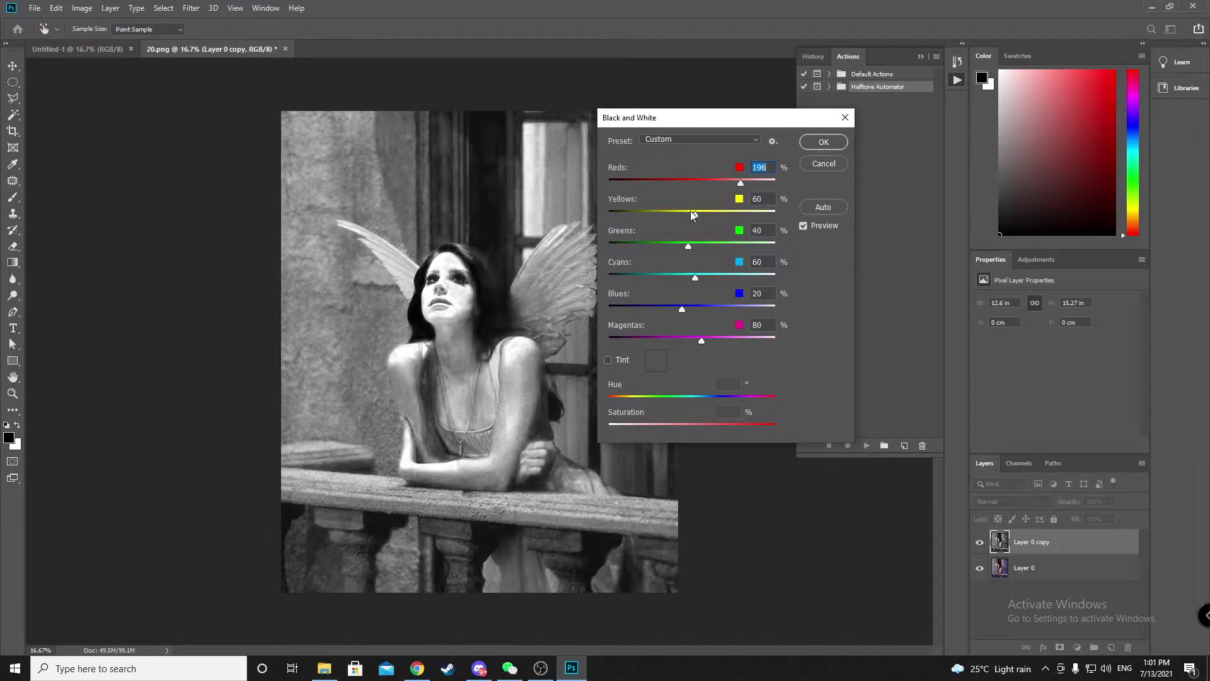
drag(692, 213, 621, 214)
drag(741, 183, 758, 246)
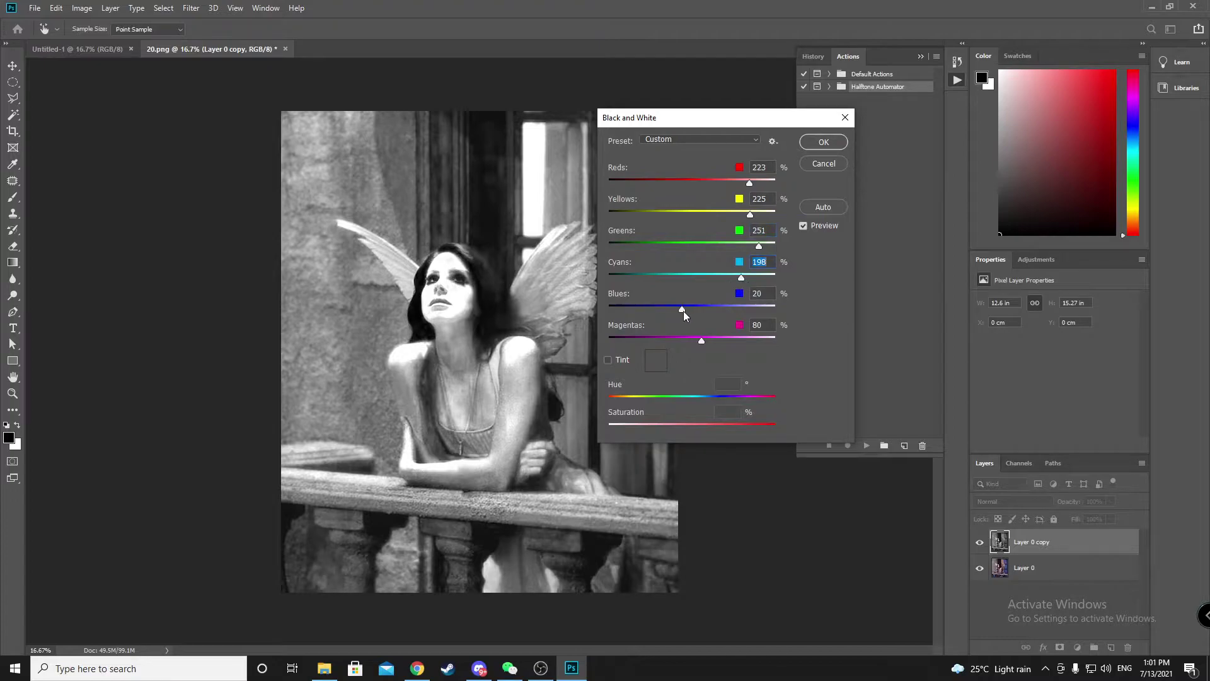
drag(682, 308, 750, 342)
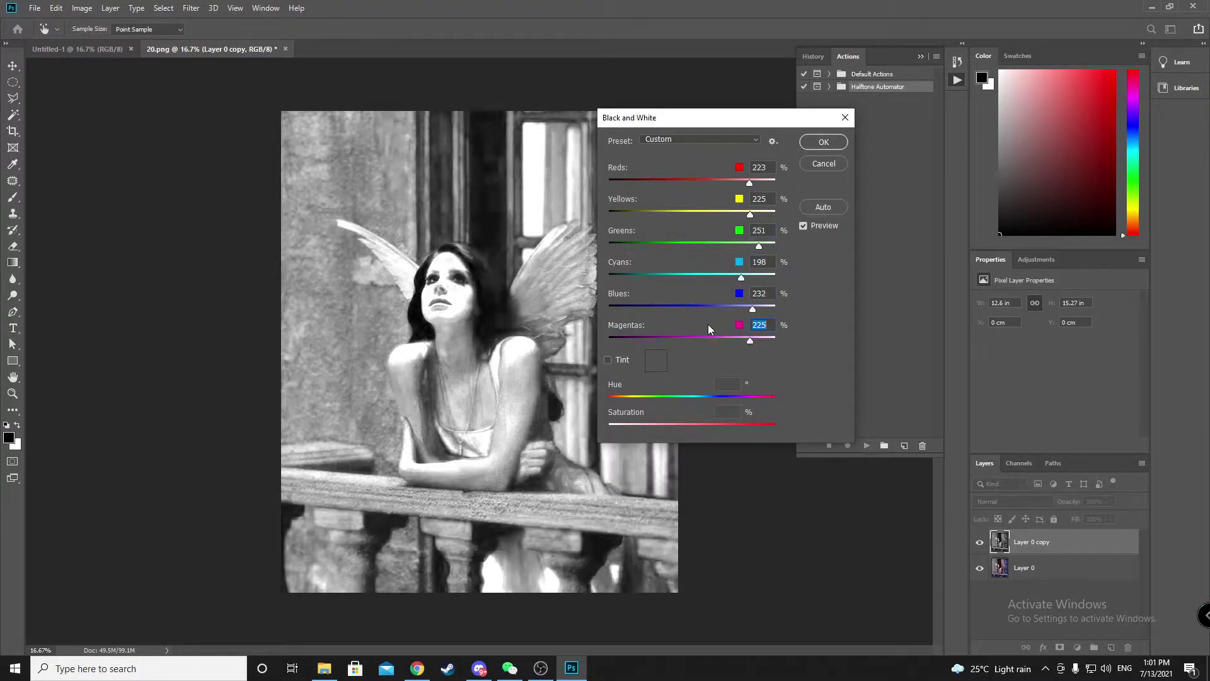
drag(749, 215, 735, 246)
click(726, 278)
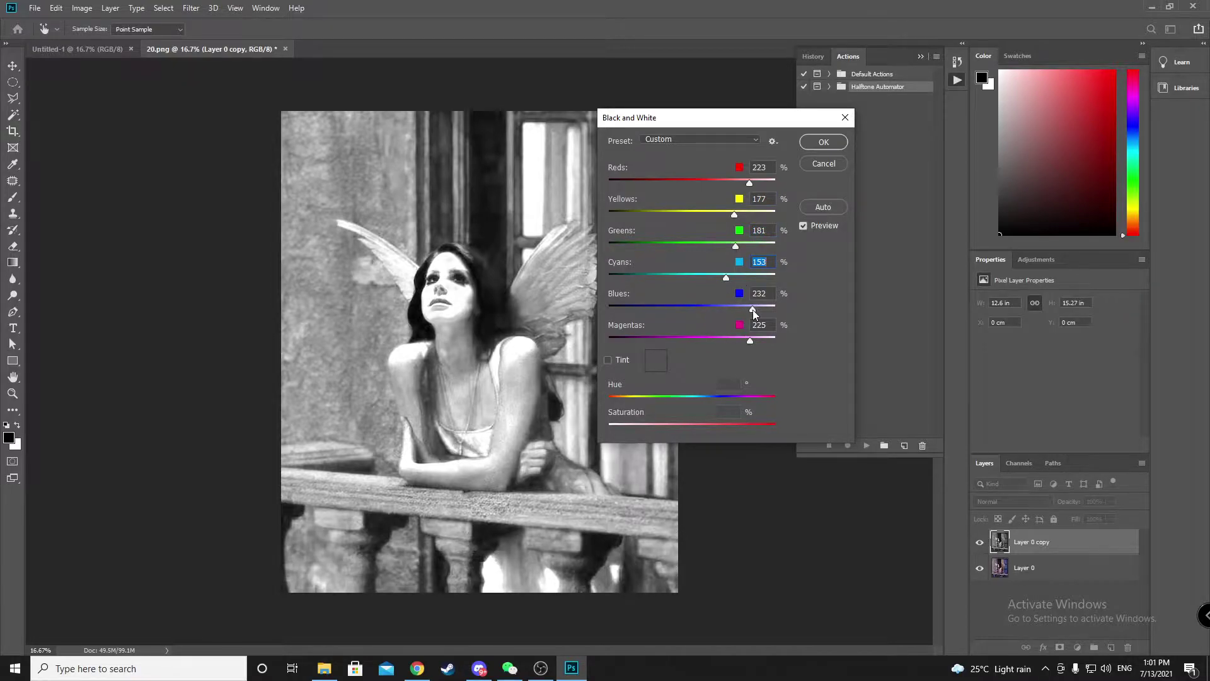
drag(752, 309, 717, 311)
click(823, 142)
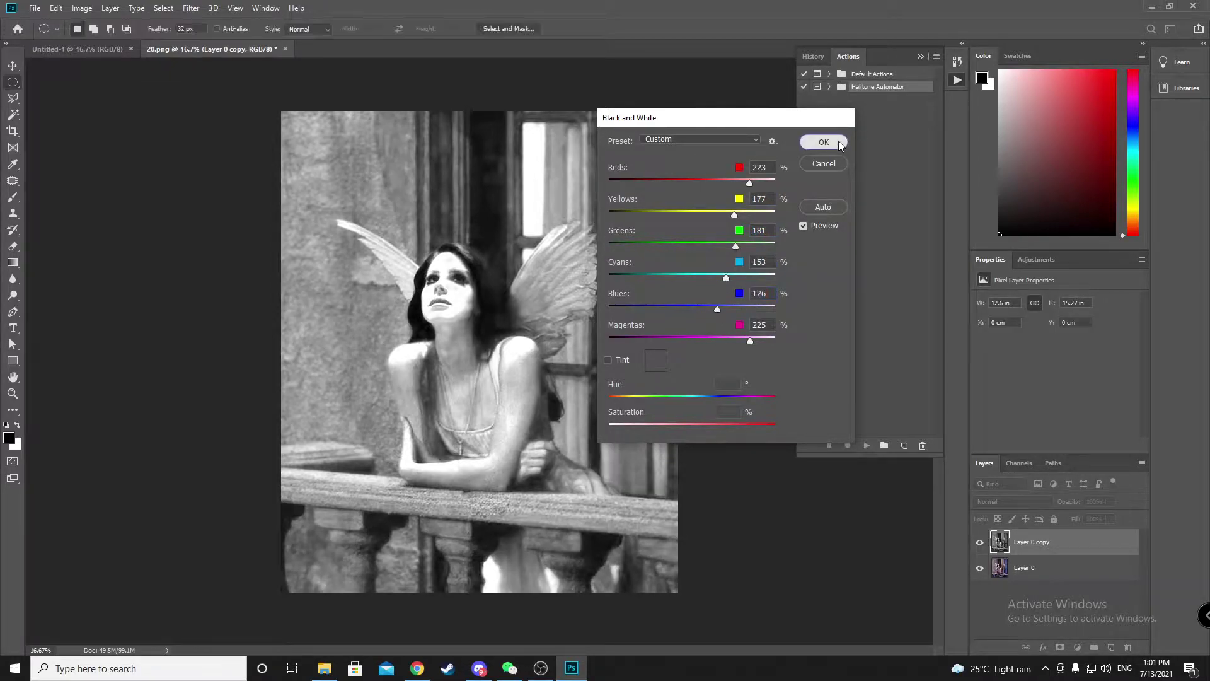
click(830, 87)
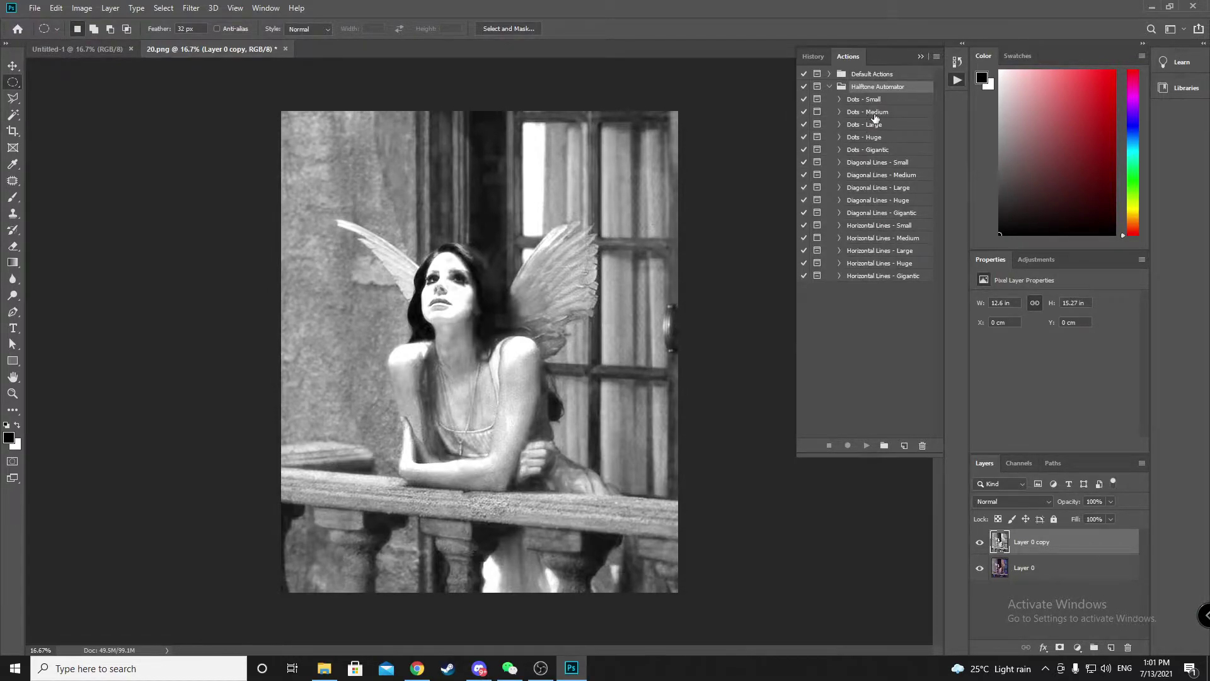
Run the chosen Halftone Automator action, duplicating the photo into a new Halftone document
click(851, 114)
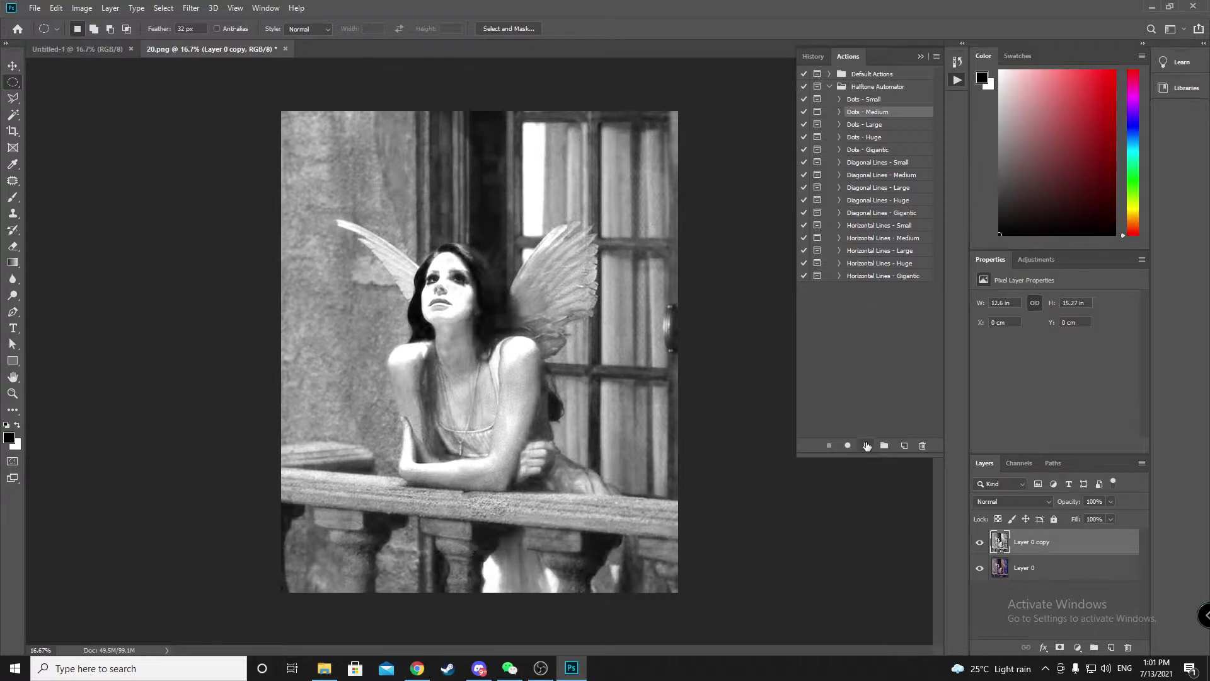
click(866, 446)
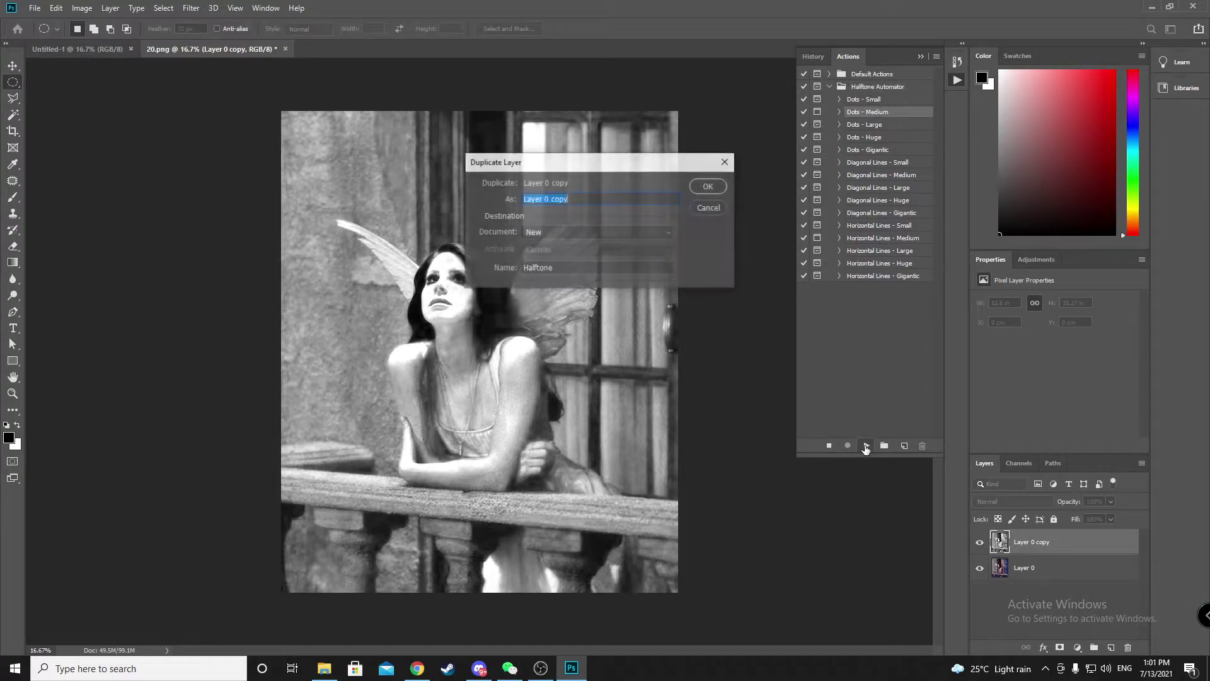
click(721, 188)
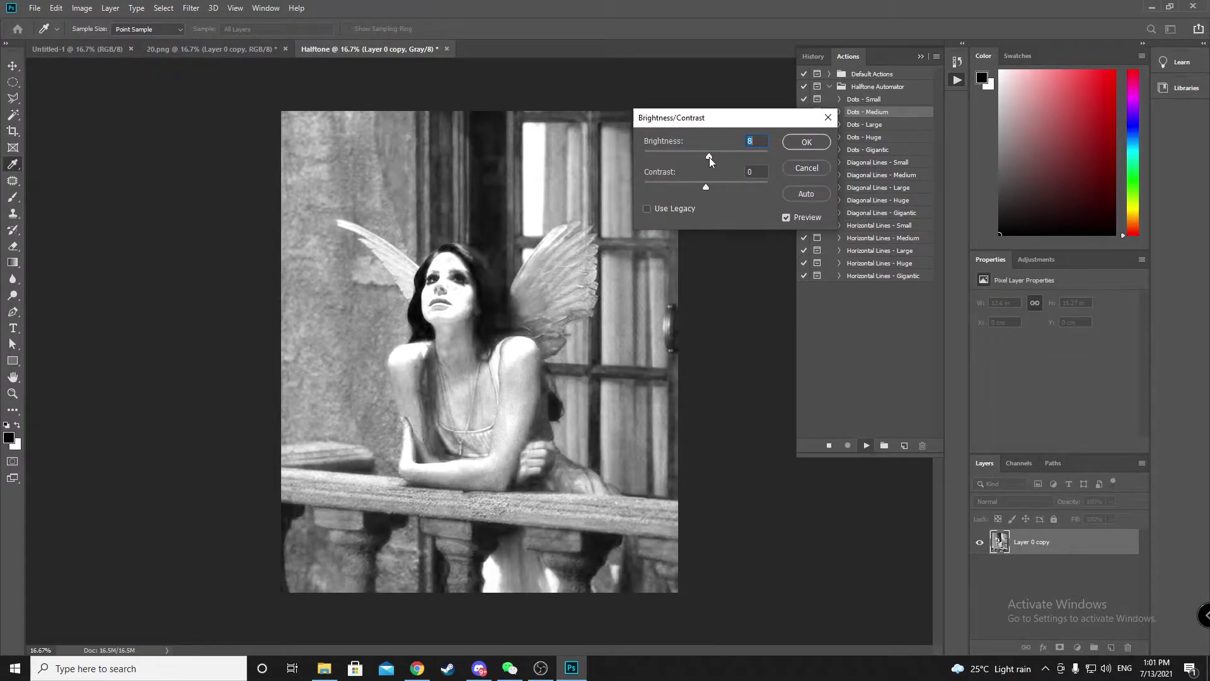
Brighten and add contrast, flatten, and convert to a bitmap halftone at frequency 20, angle 45
drag(709, 157, 752, 186)
click(747, 188)
click(808, 142)
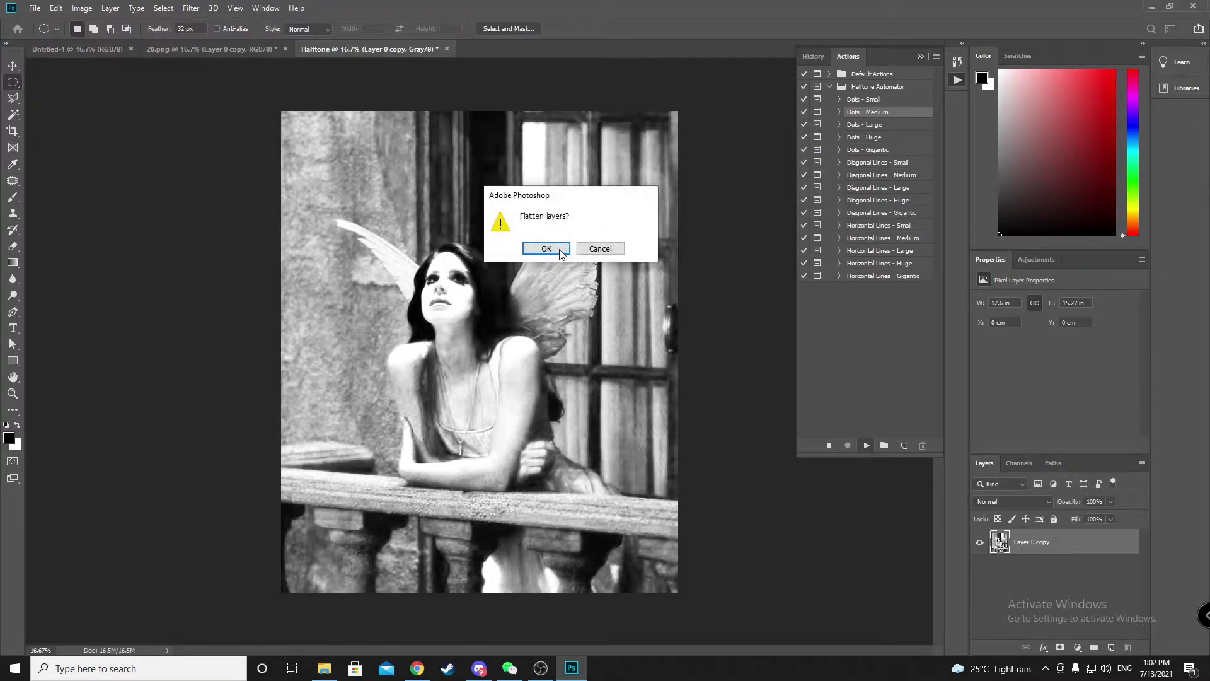
click(559, 249)
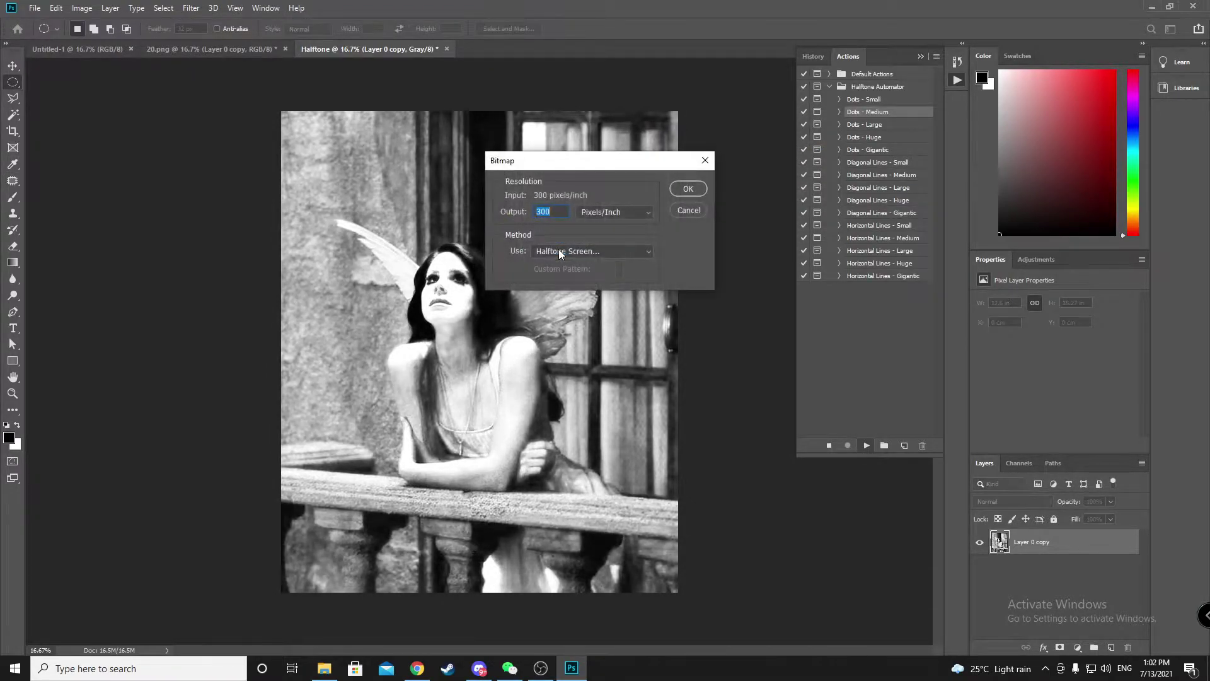
click(682, 190)
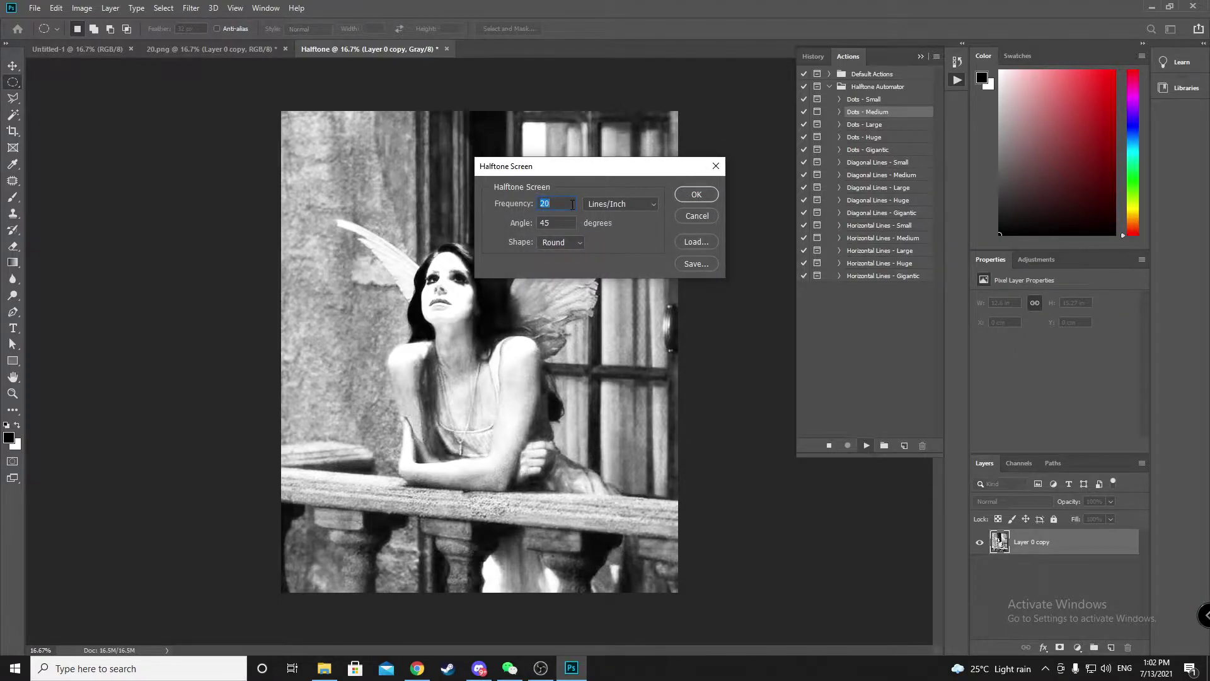
click(696, 195)
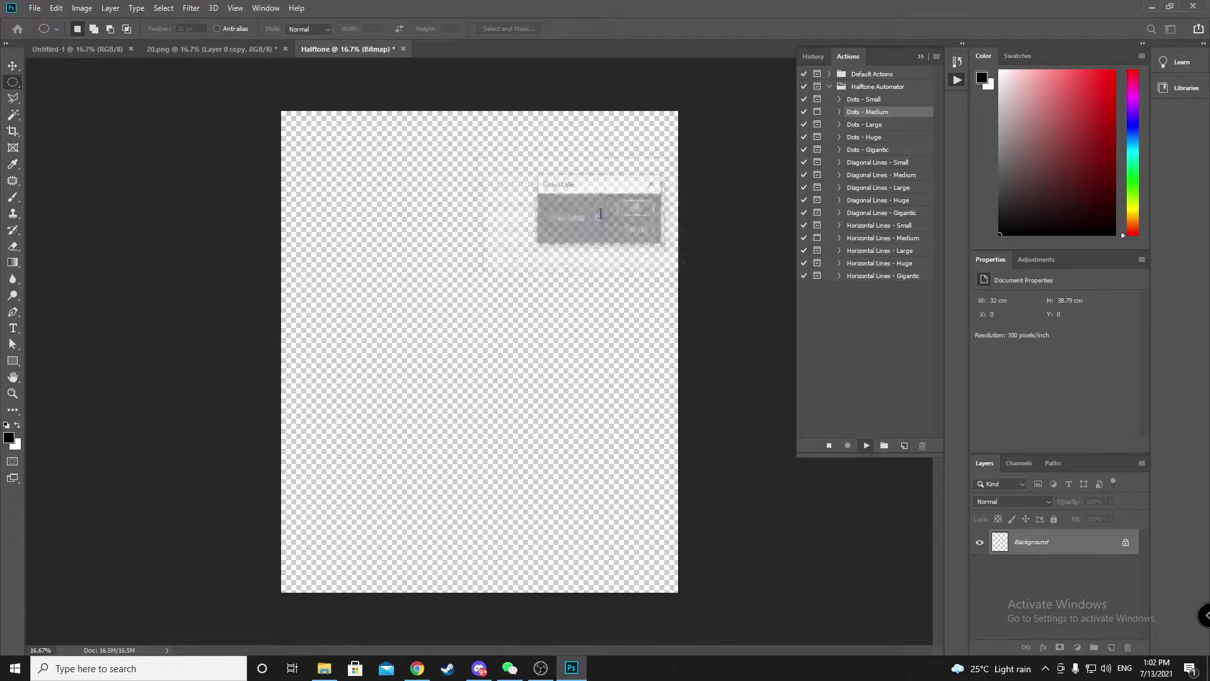
Accept the remaining action prompts to finish the halftone layer
click(634, 210)
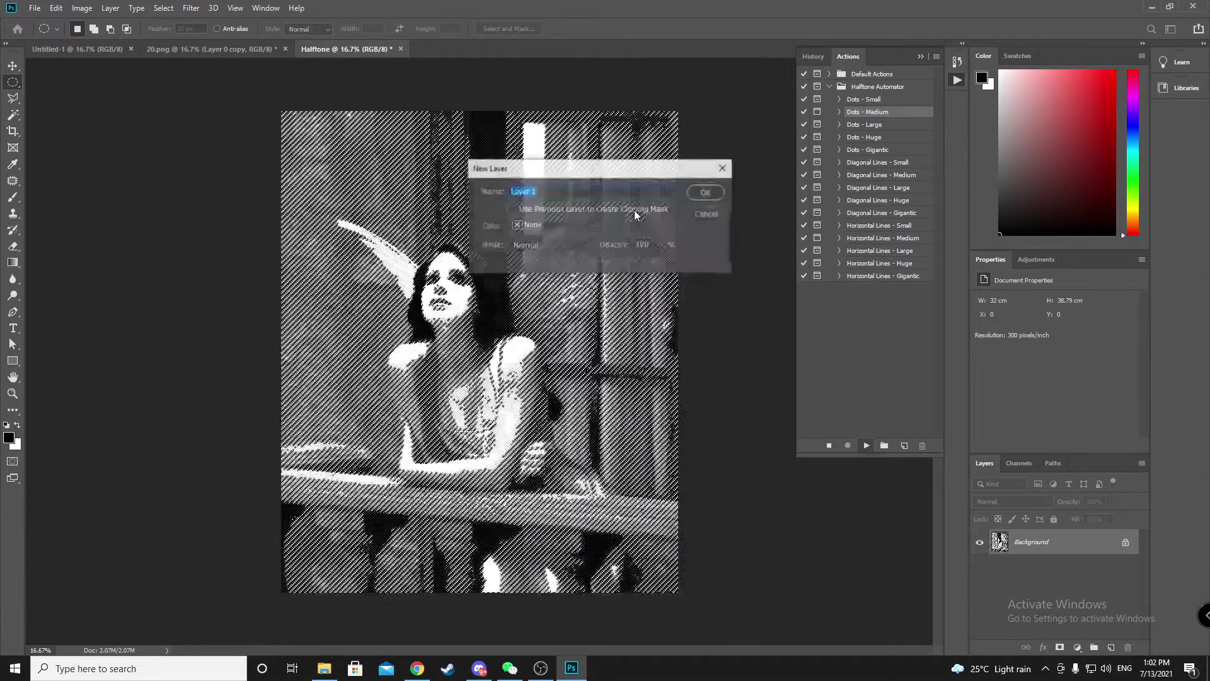
click(702, 194)
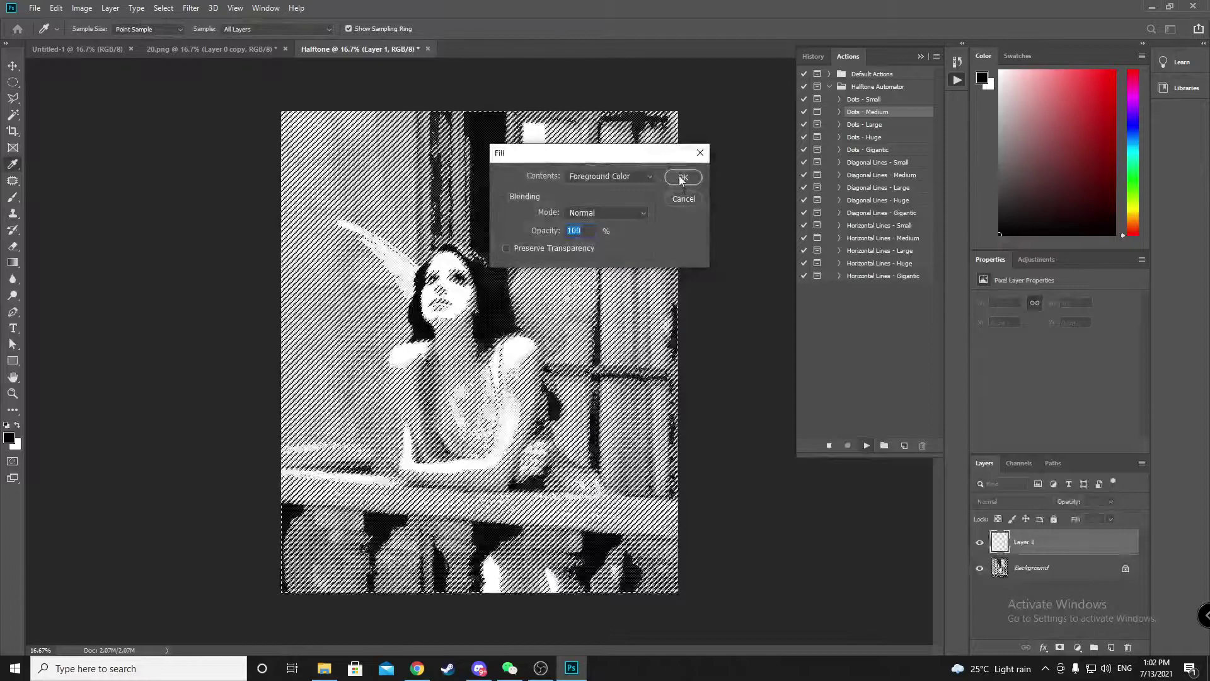
click(679, 176)
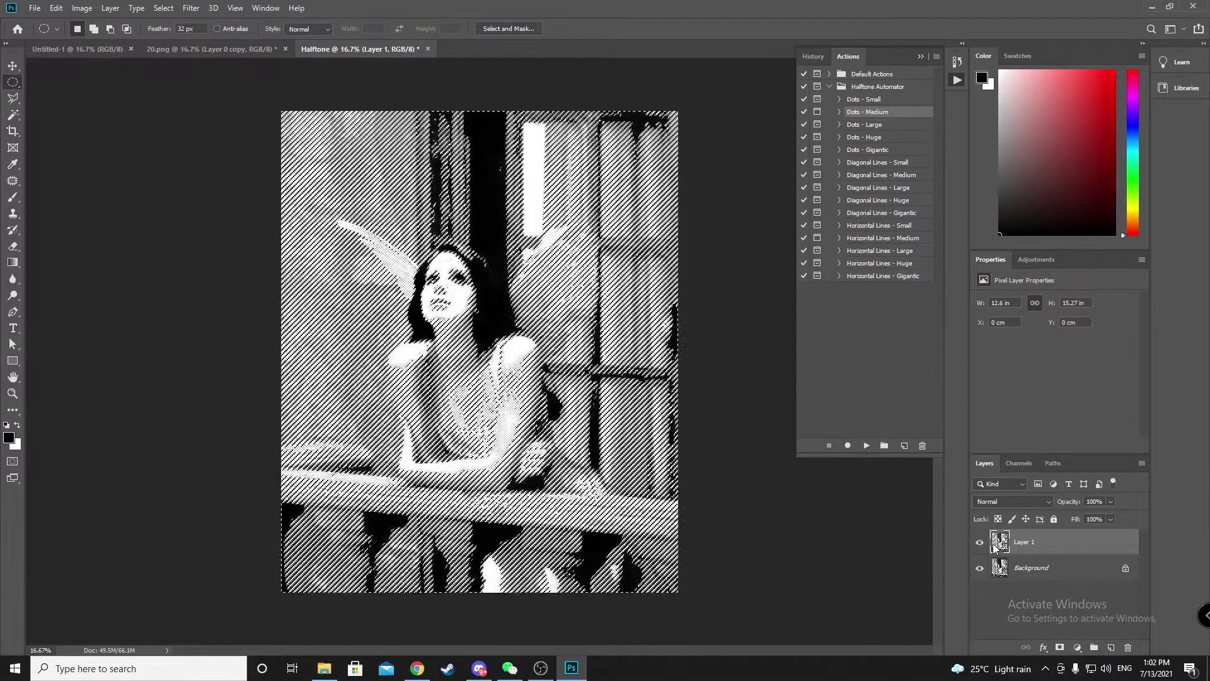
Copy the halftone, delete Layer 0 copy in 20.png, and paste the halftone there
click(56, 7)
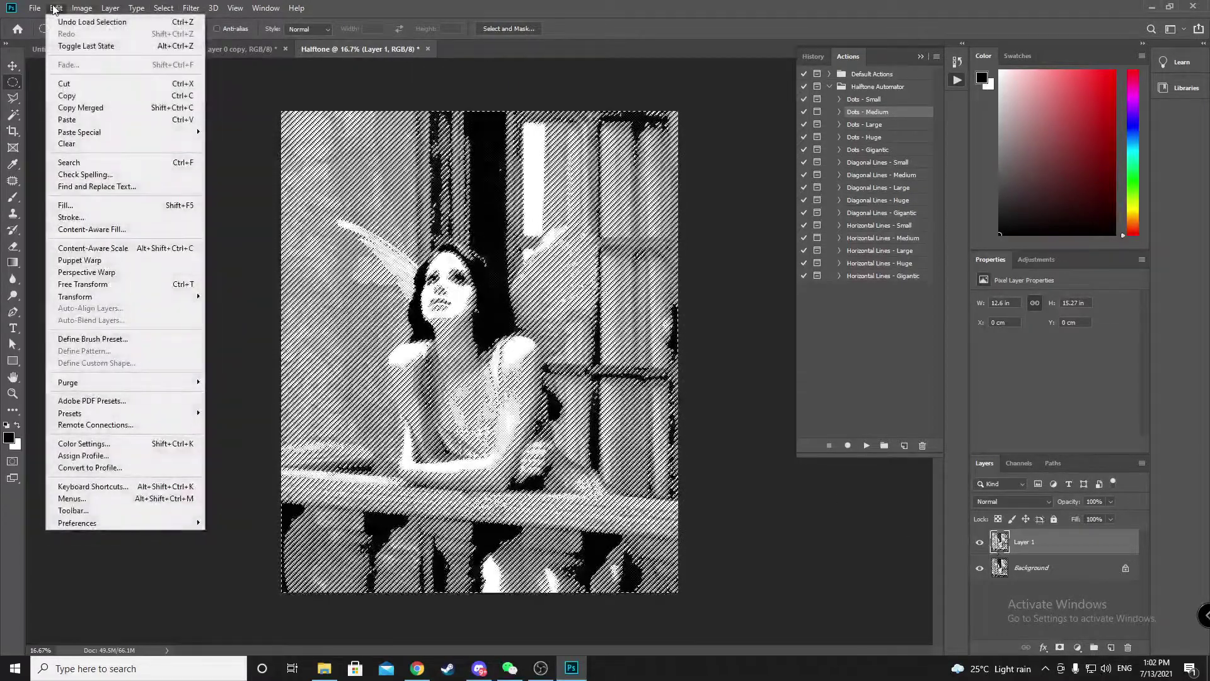
click(61, 96)
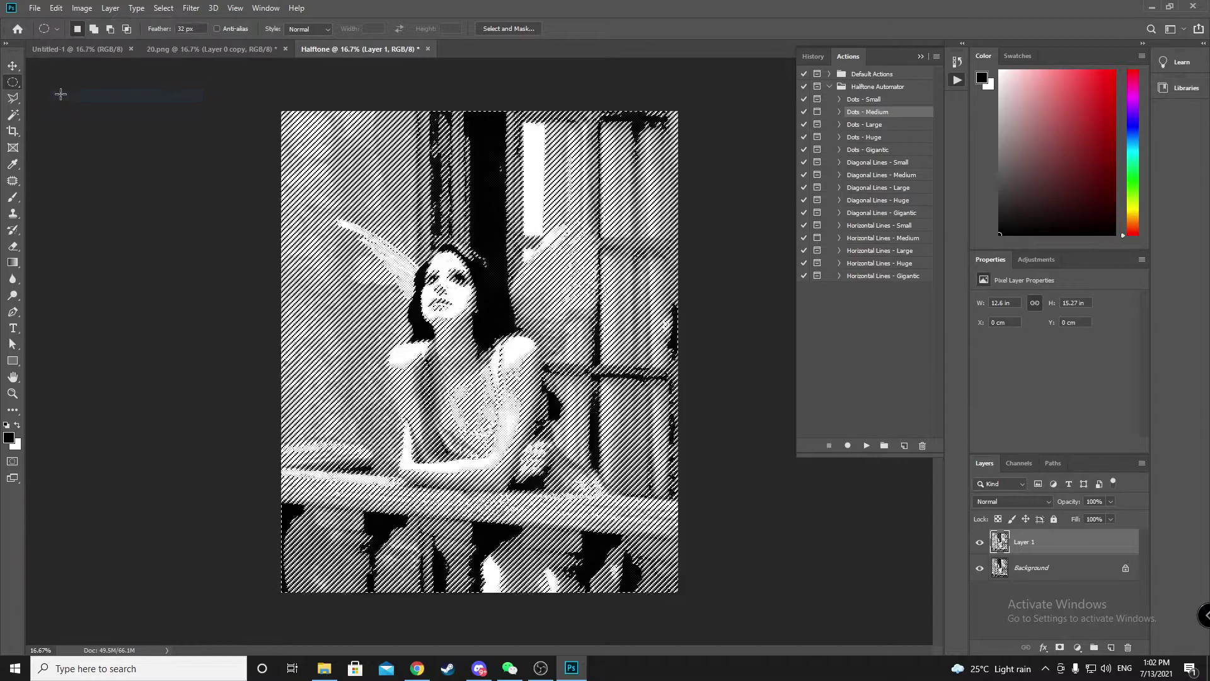
click(197, 52)
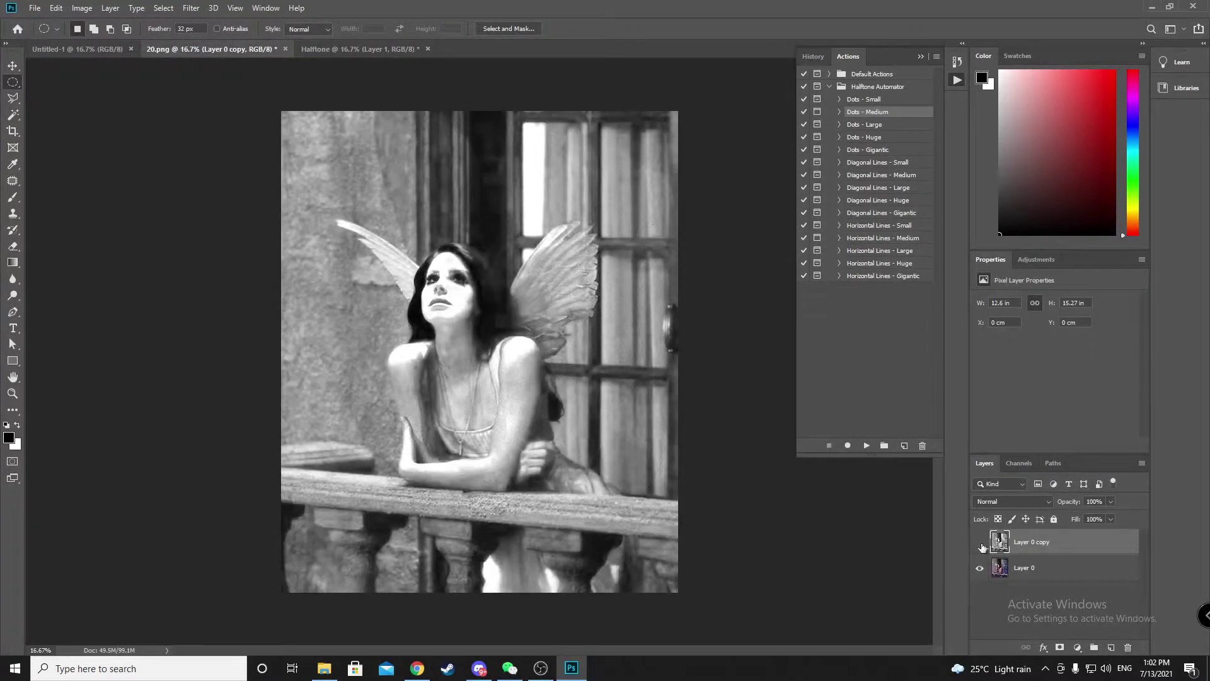
click(980, 542)
drag(1010, 542, 1128, 648)
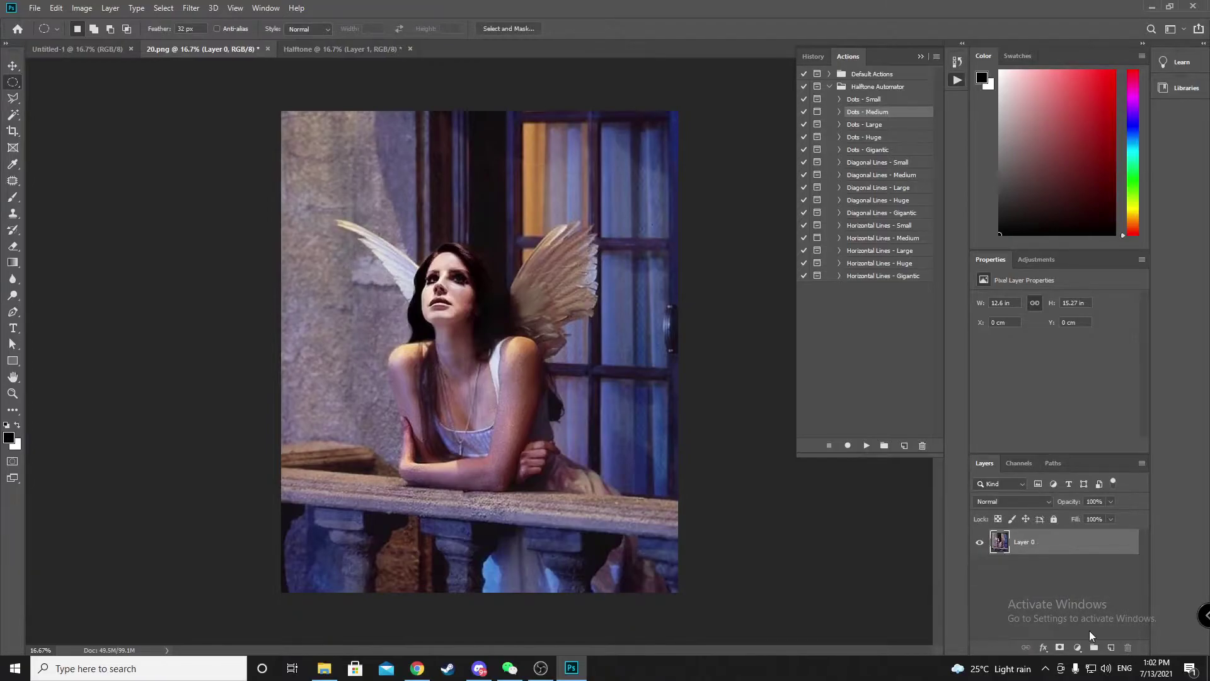
ctrl+click(1010, 551)
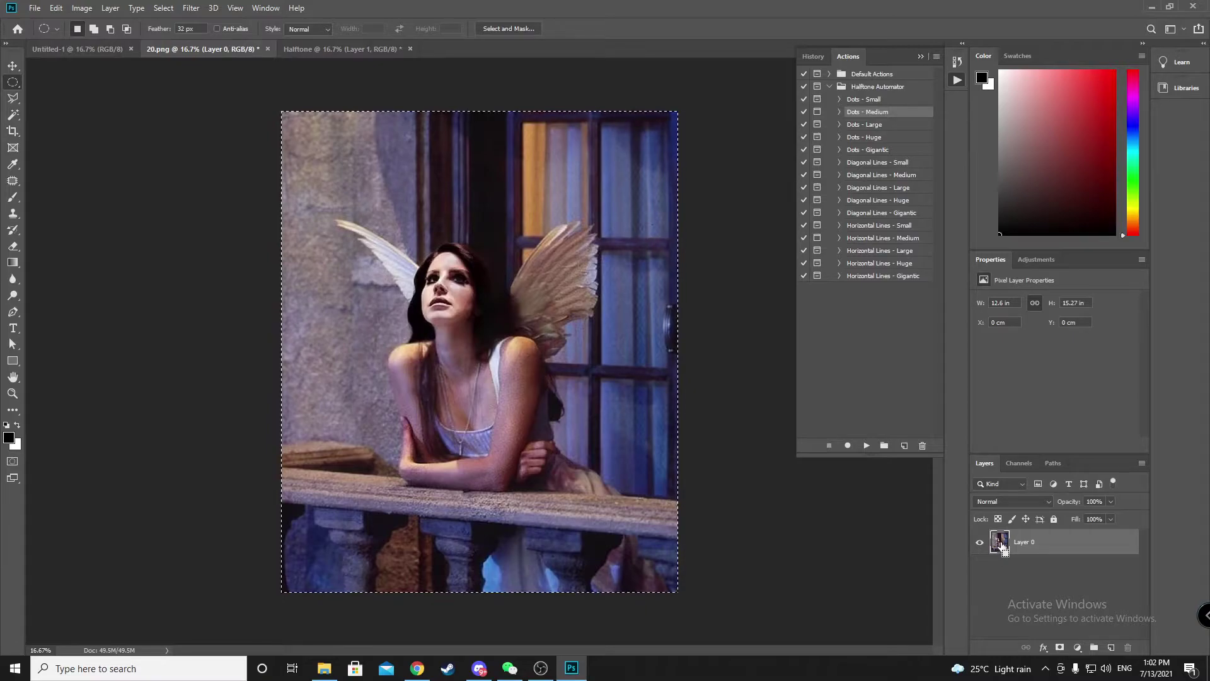
click(56, 8)
click(68, 119)
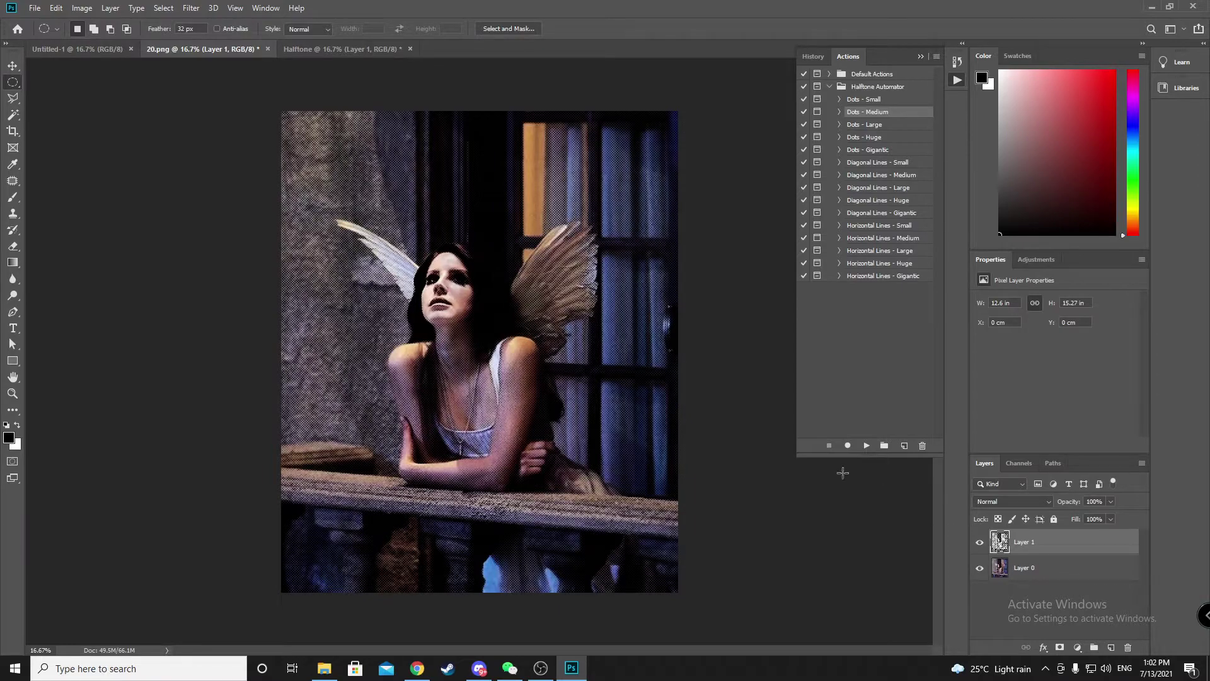
Load Layer 1 as a selection, hide it, invert, and mask Layer 0 with it
ctrl+click(1002, 545)
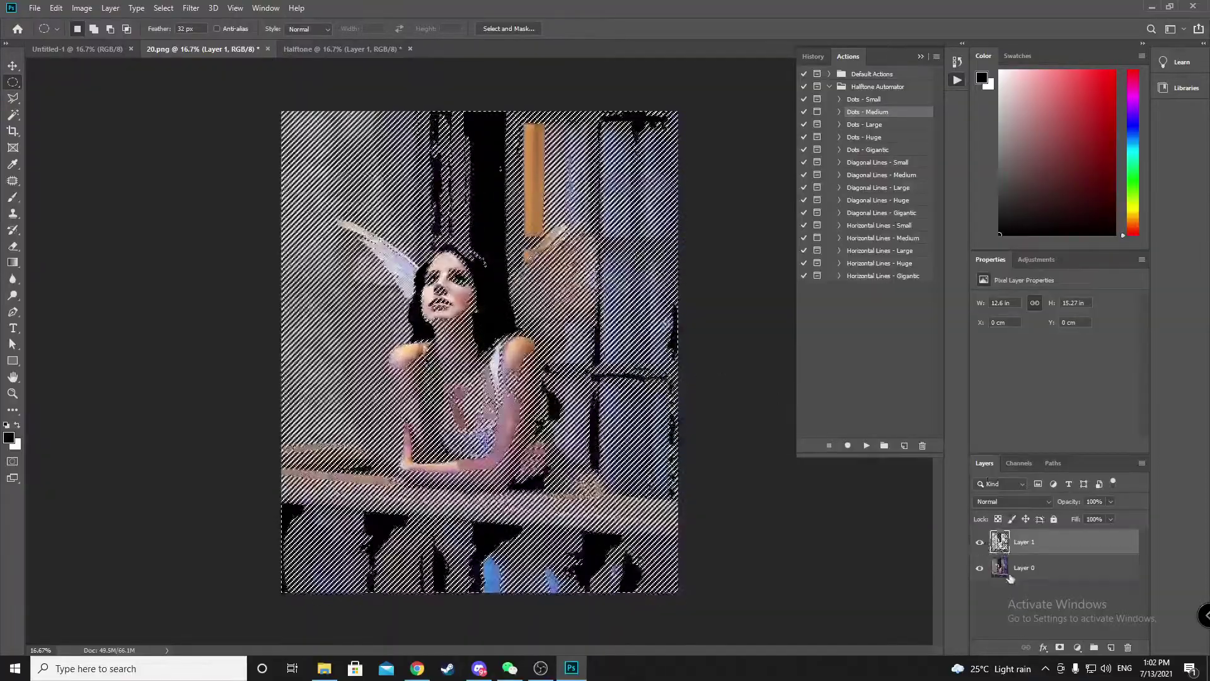
click(980, 544)
click(1008, 567)
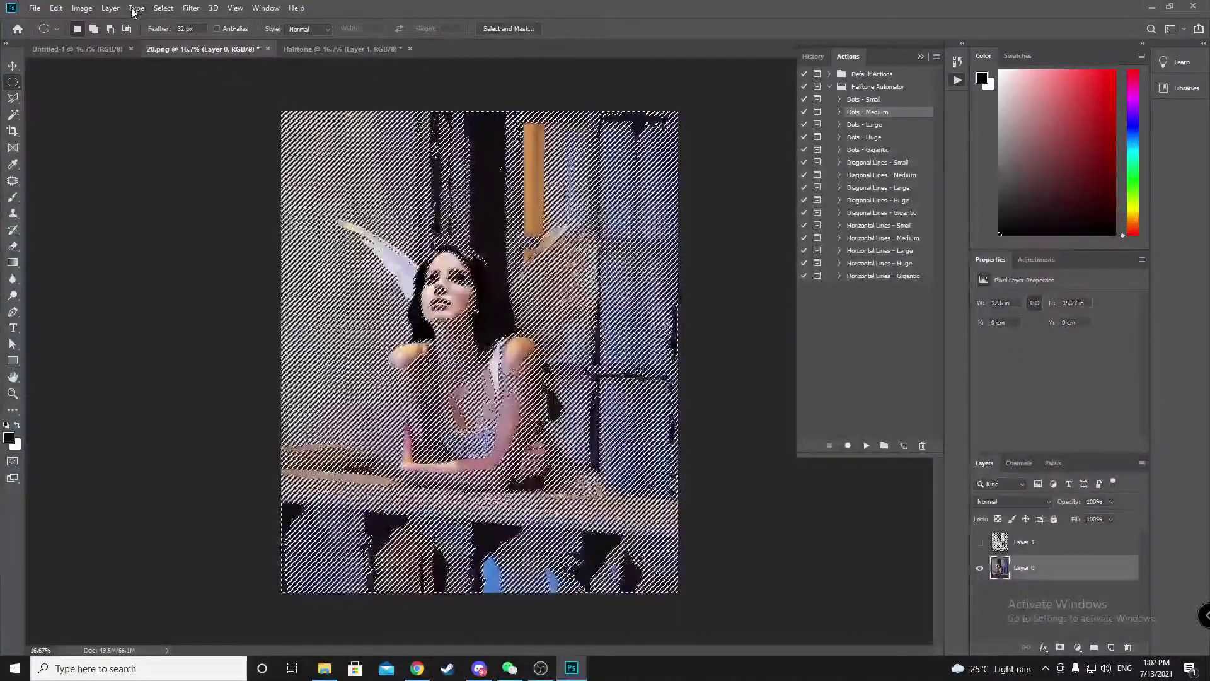
click(164, 8)
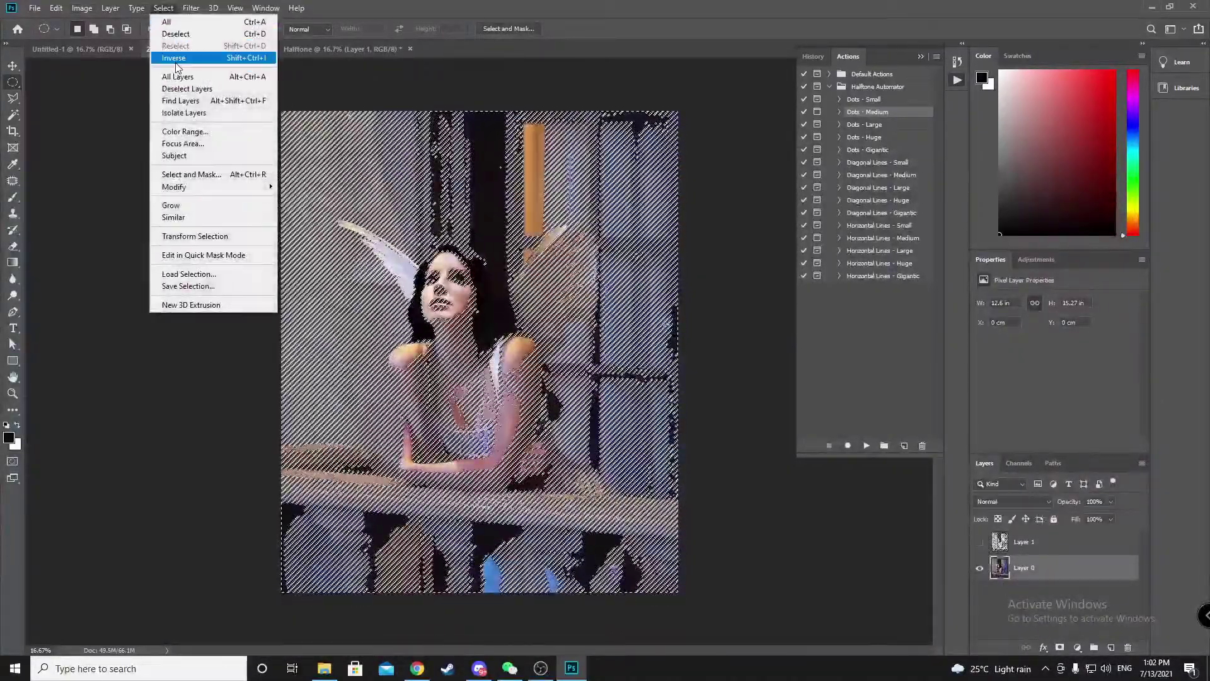
click(176, 61)
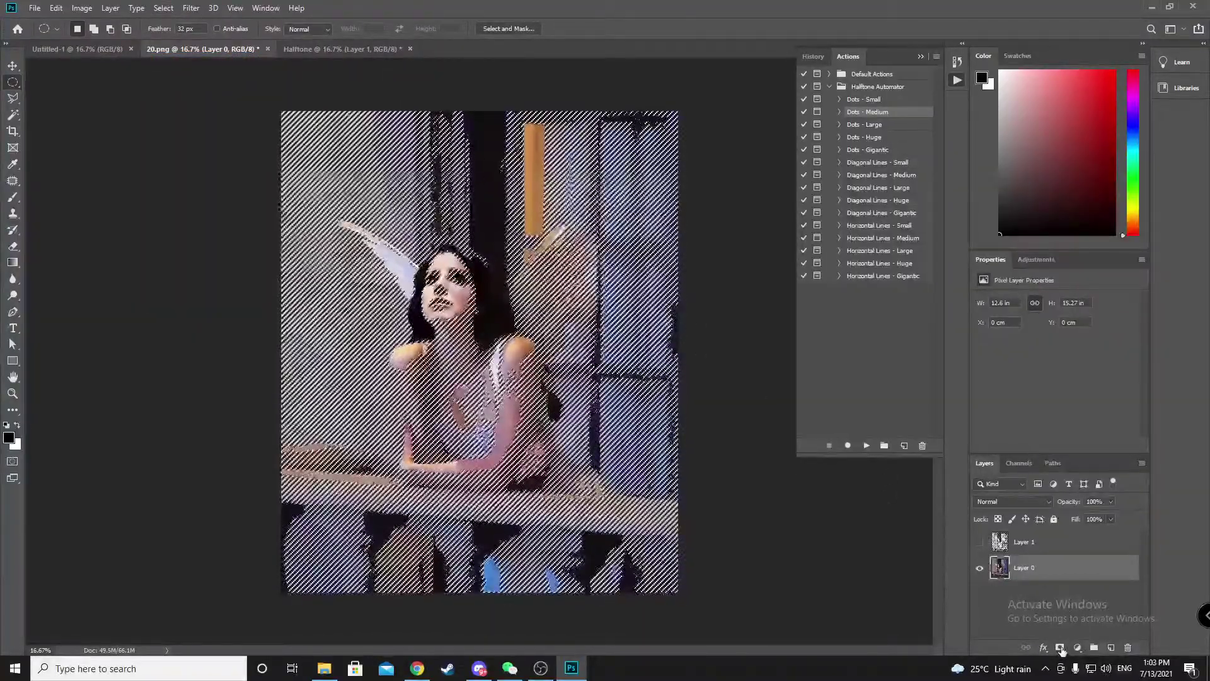
click(1060, 648)
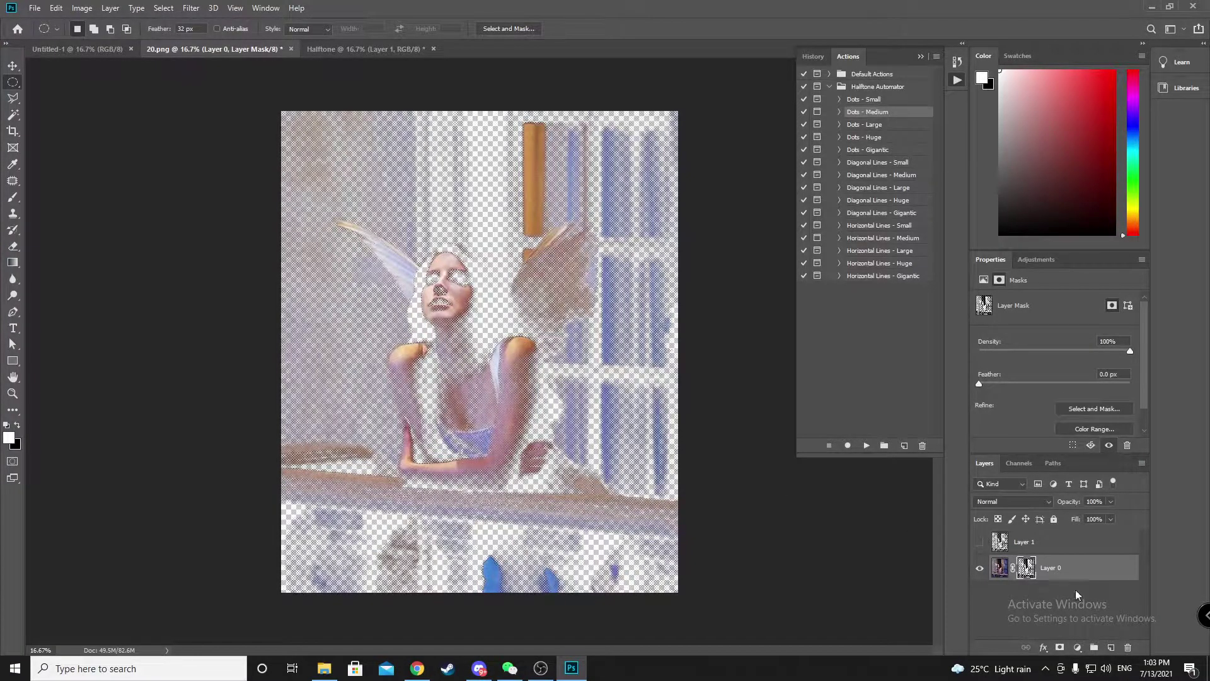
Add a black Color Fill layer beneath masked Layer 0 and inspect the halftone result
click(1077, 648)
click(1085, 431)
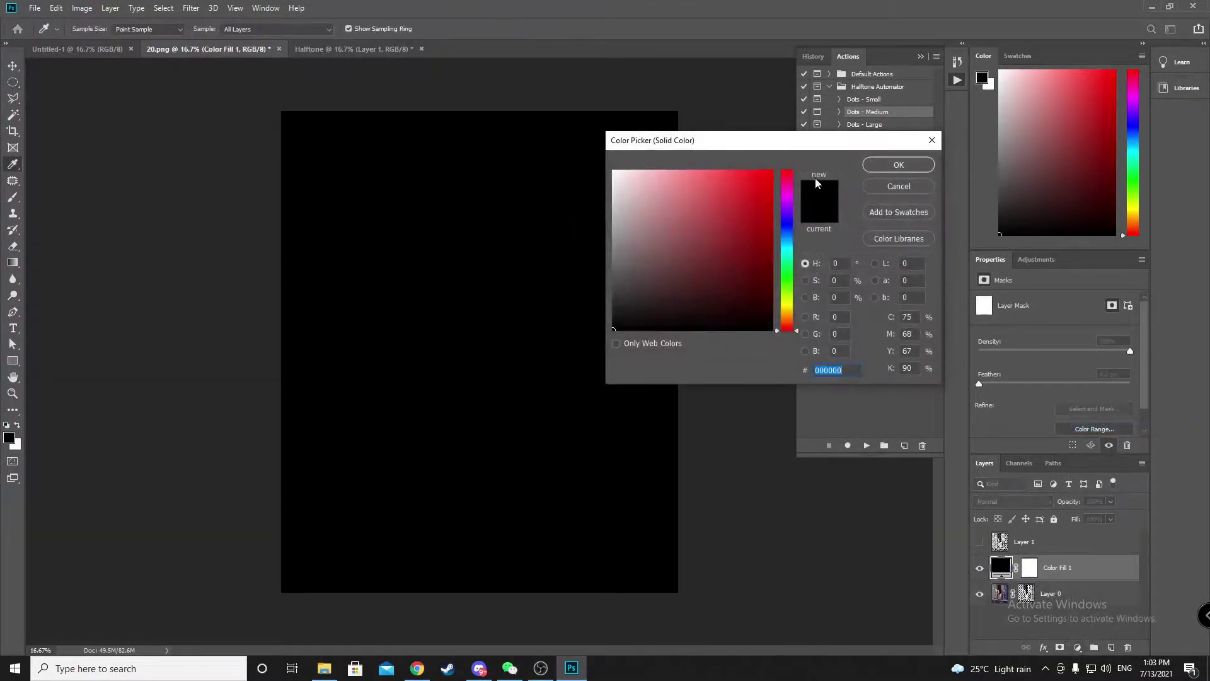
click(884, 168)
drag(1001, 568, 1002, 604)
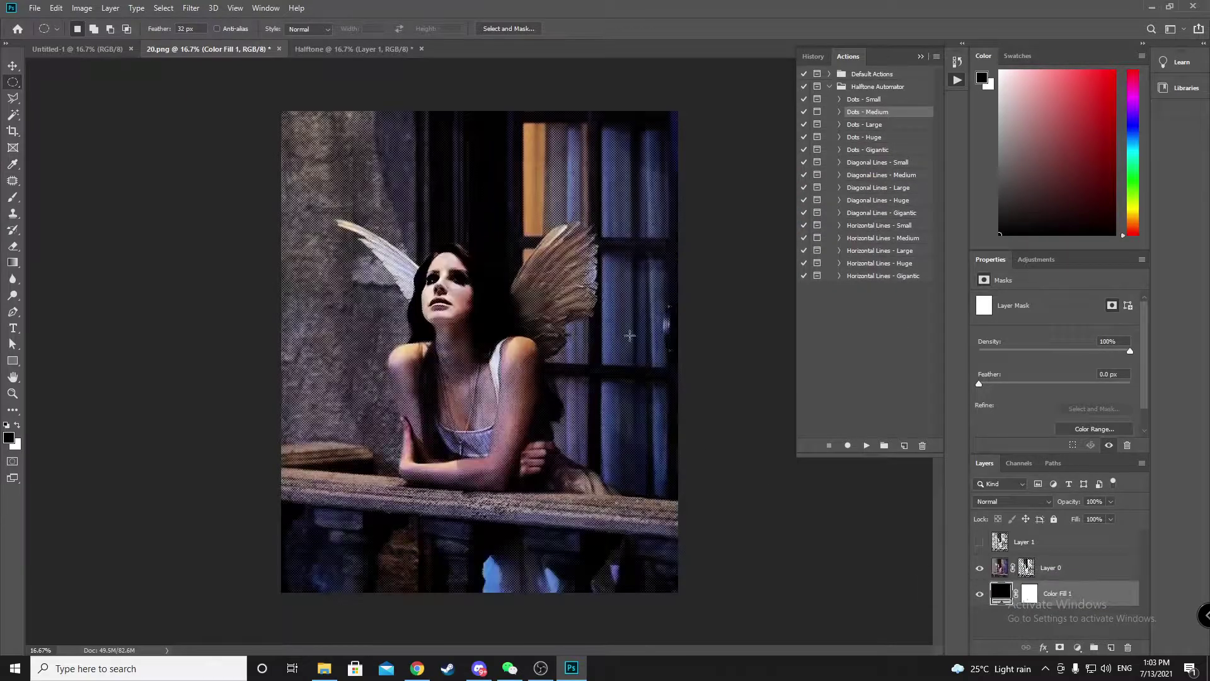
scroll(476, 283, up, 4)
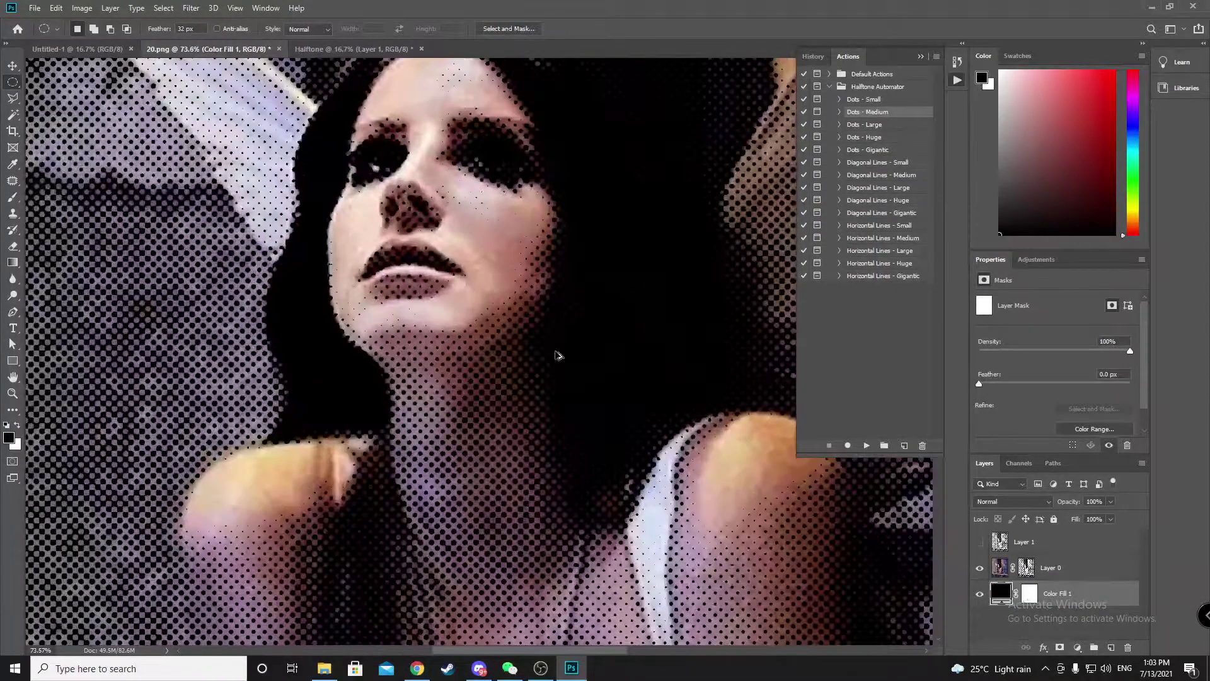
scroll(619, 387, down, 2)
scroll(494, 329, up, 8)
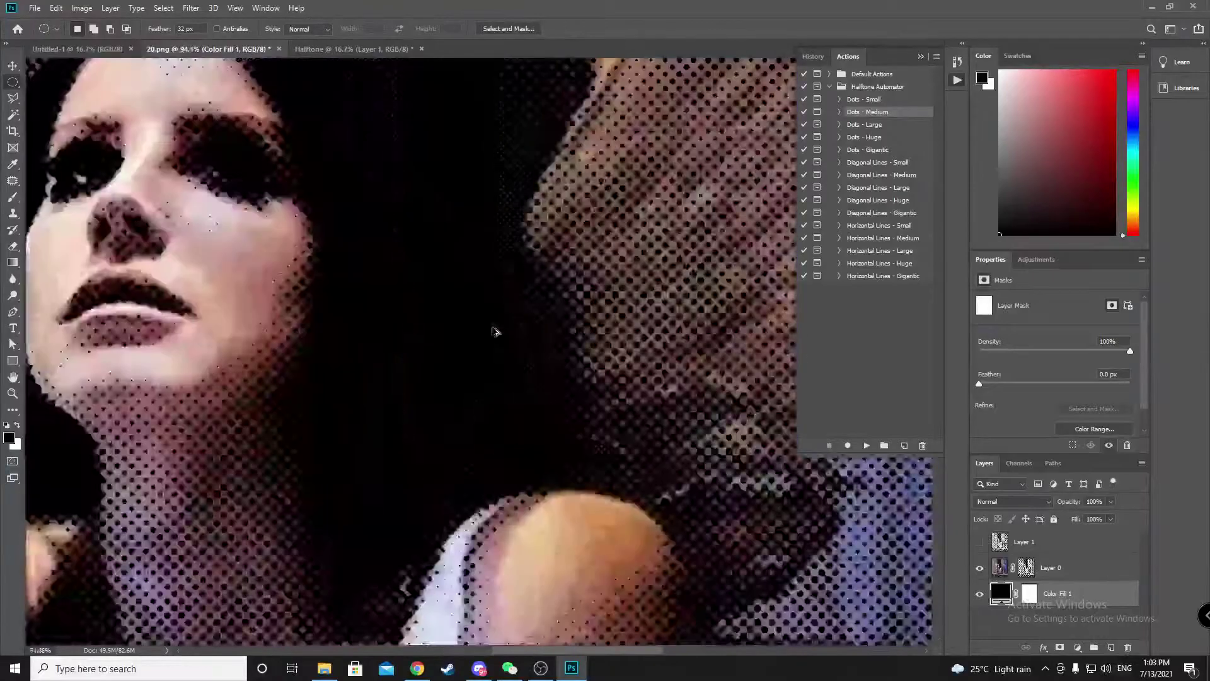
scroll(494, 331, down, 8)
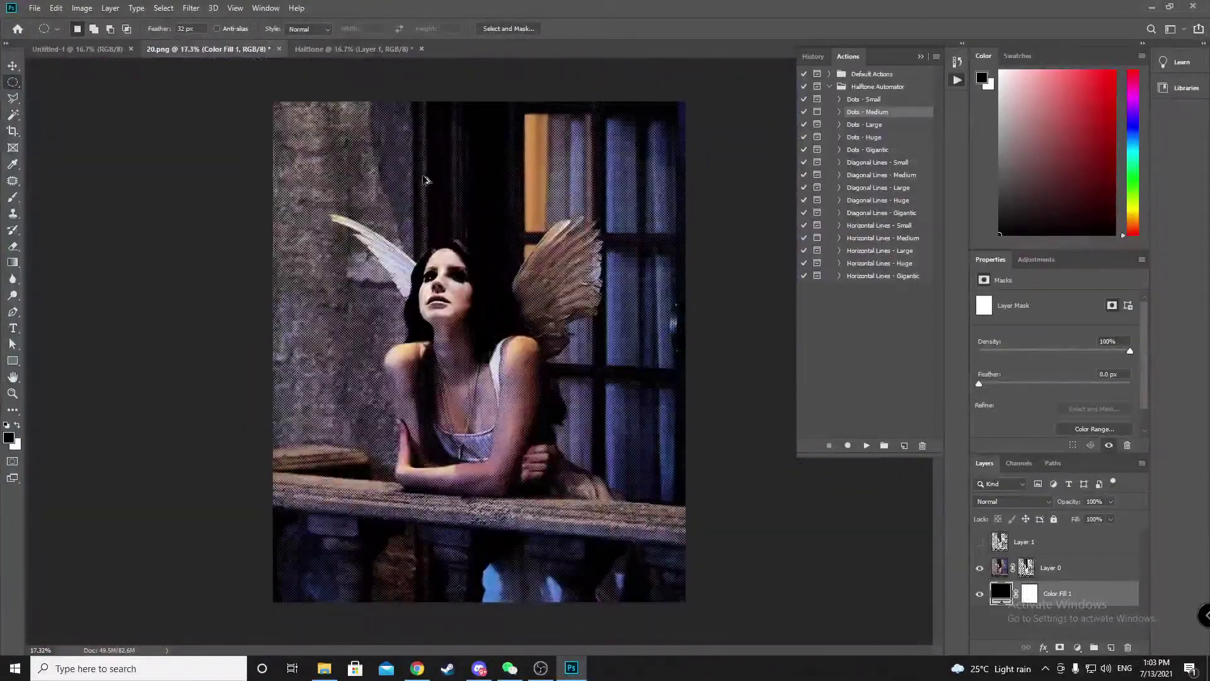
scroll(477, 156, up, 2)
scroll(502, 238, up, 6)
scroll(502, 238, down, 5)
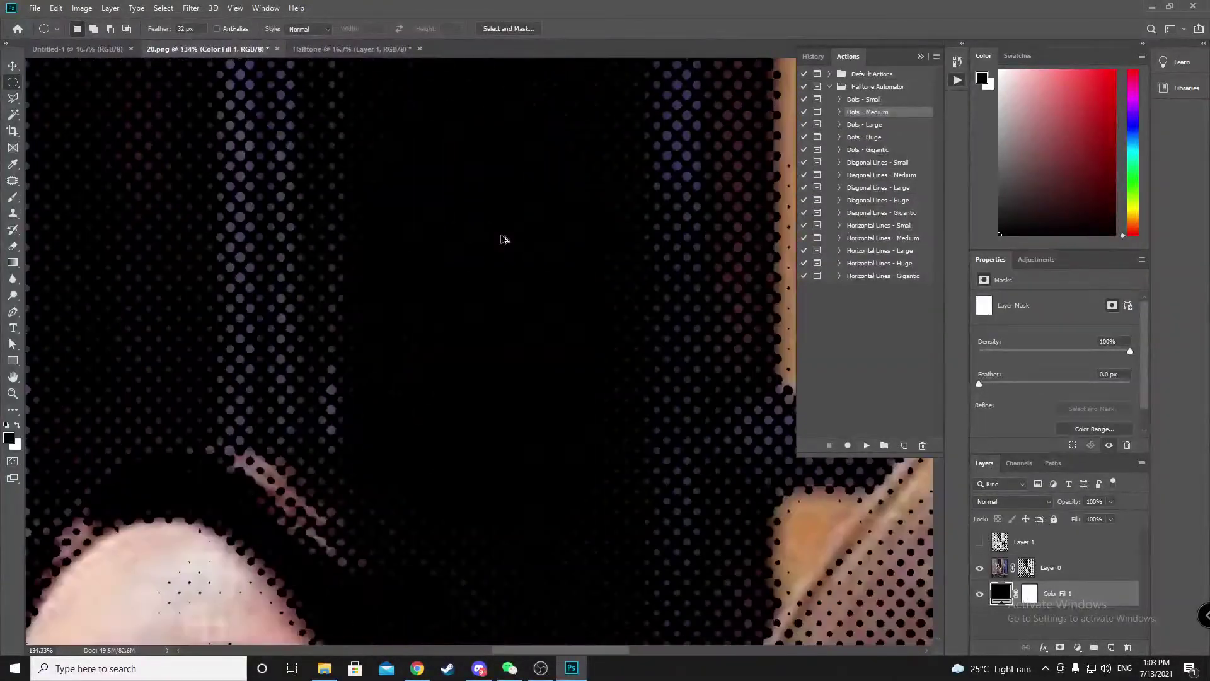
scroll(502, 238, down, 2)
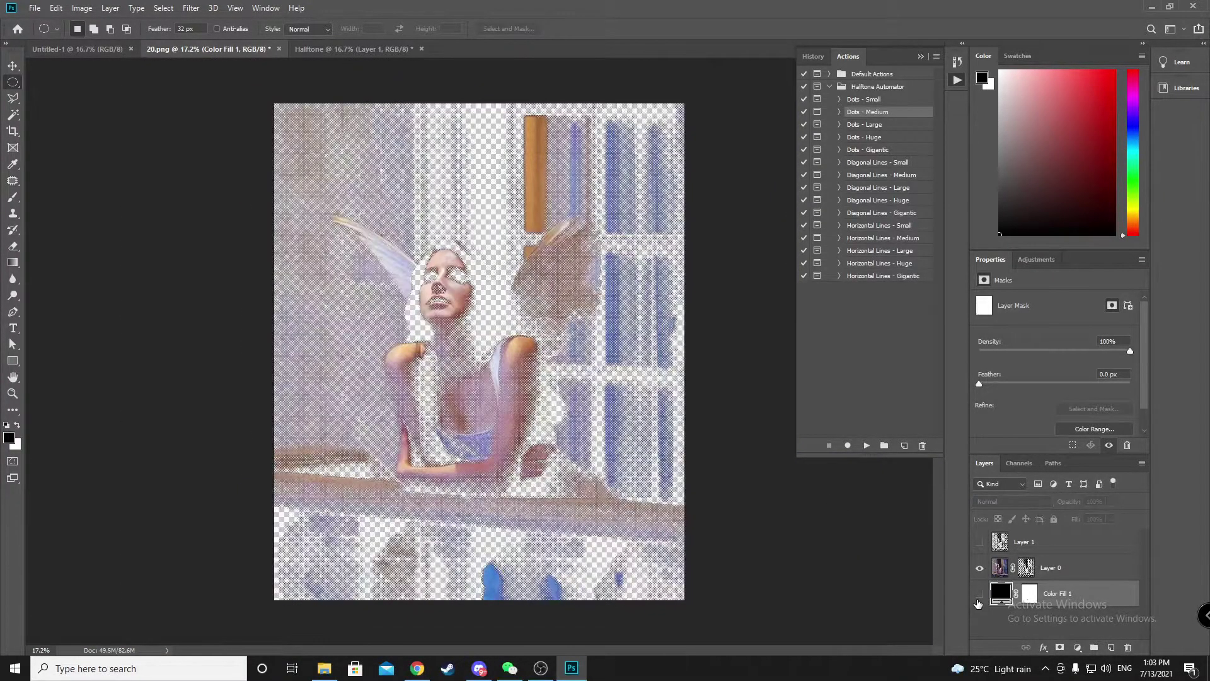
Save the image to the Desktop as a PNG named 'test half tone' with default PNG options
click(33, 8)
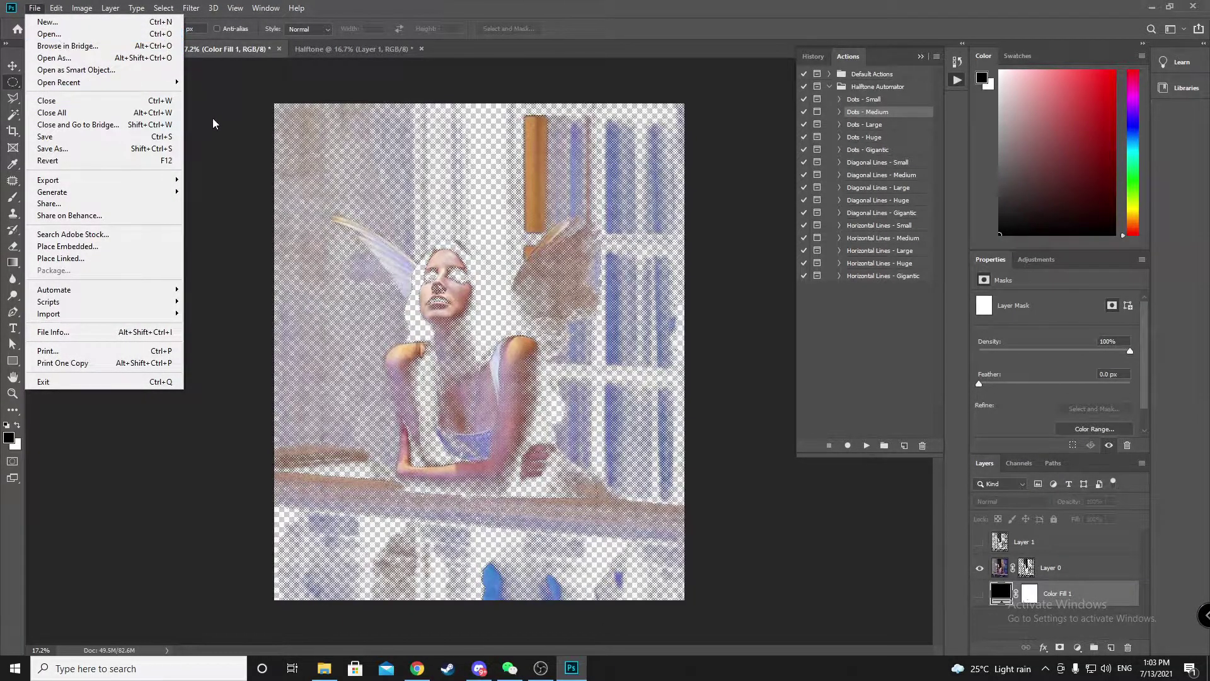
click(79, 139)
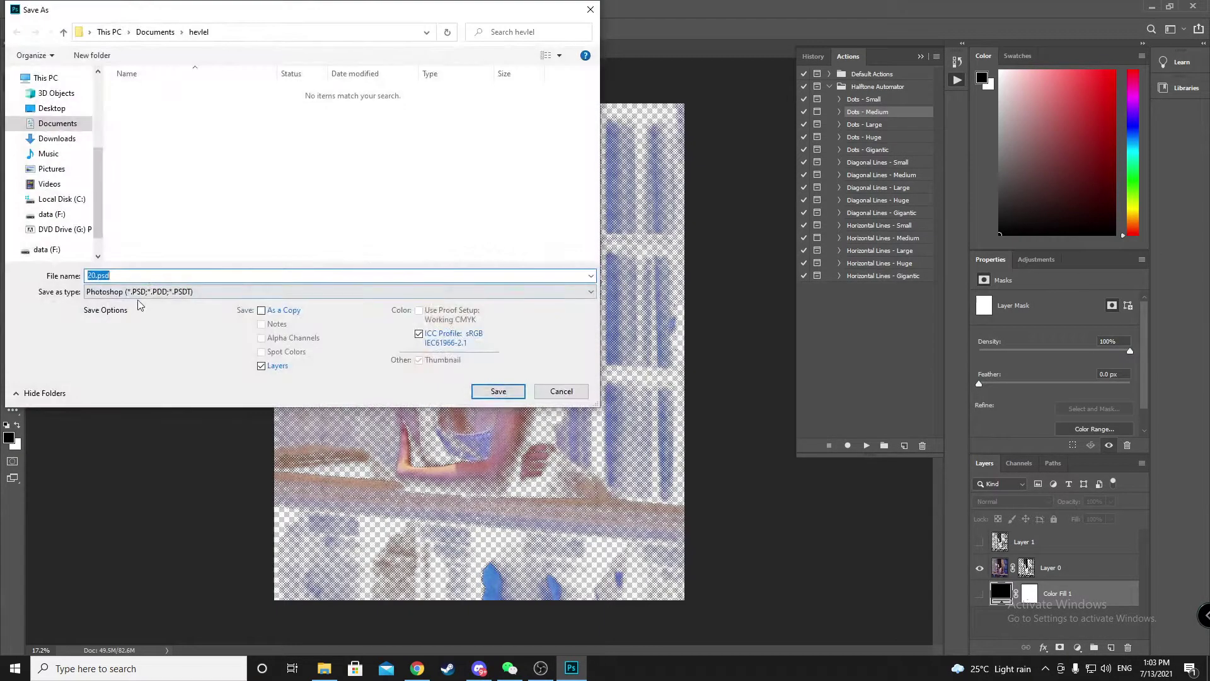
click(140, 291)
click(140, 462)
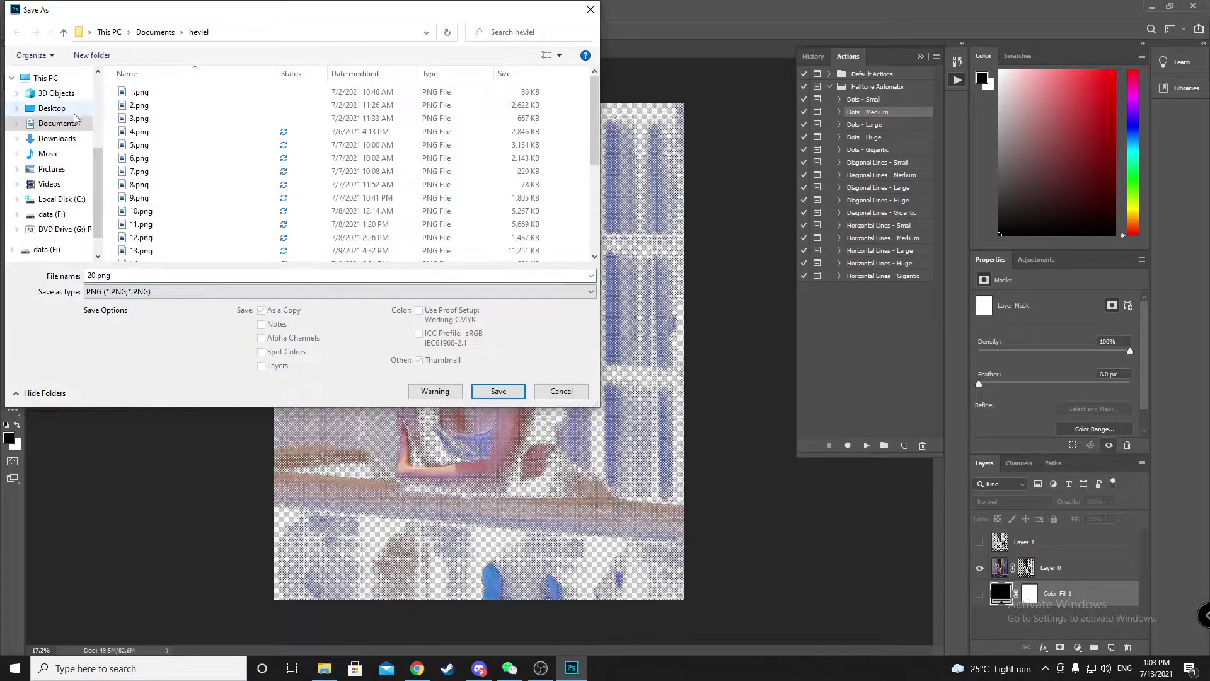
click(57, 108)
click(137, 277)
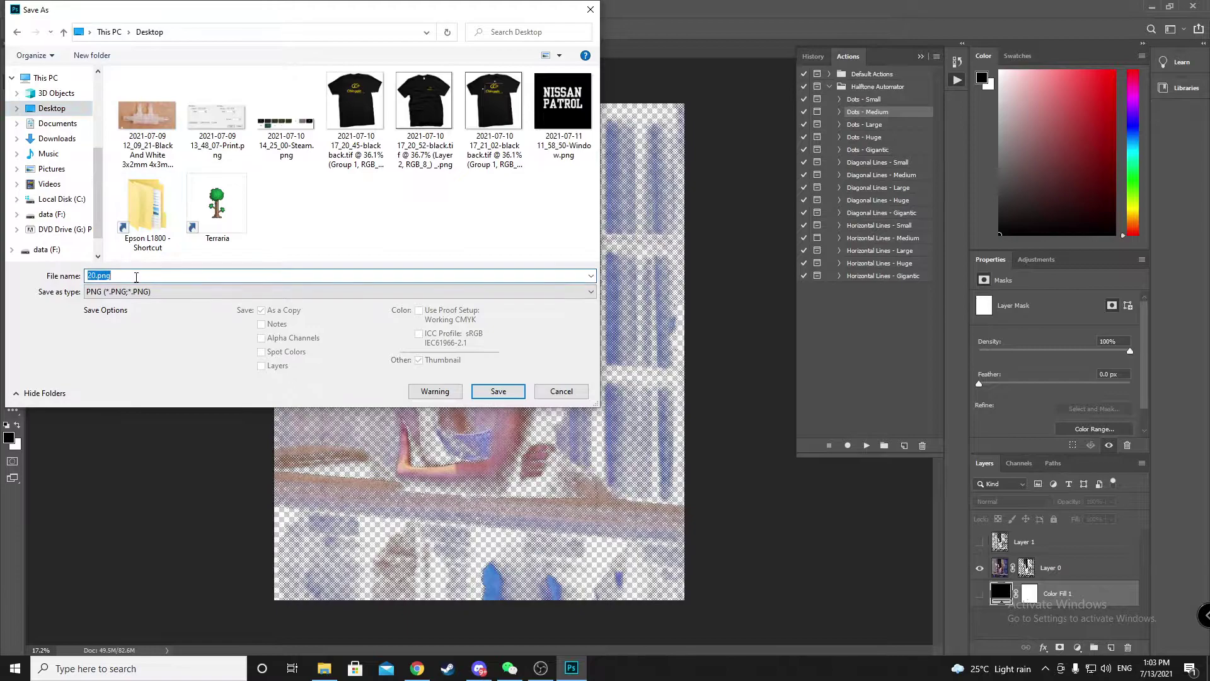
text(test half tone)
click(497, 391)
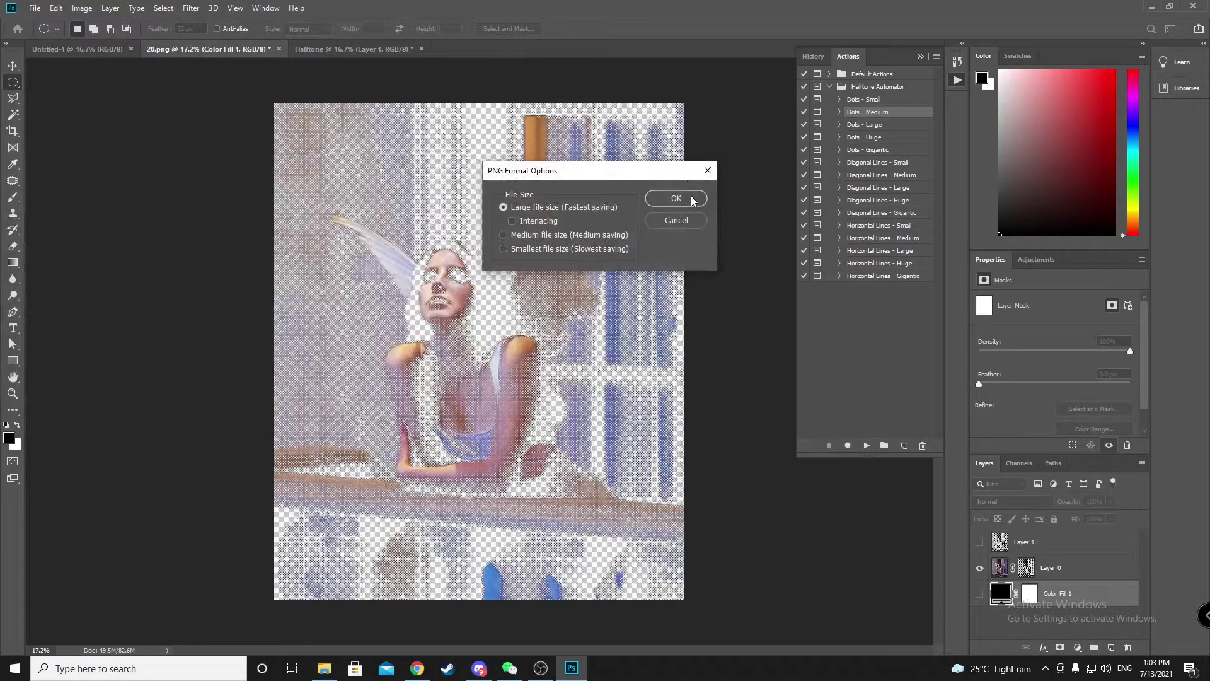
click(675, 198)
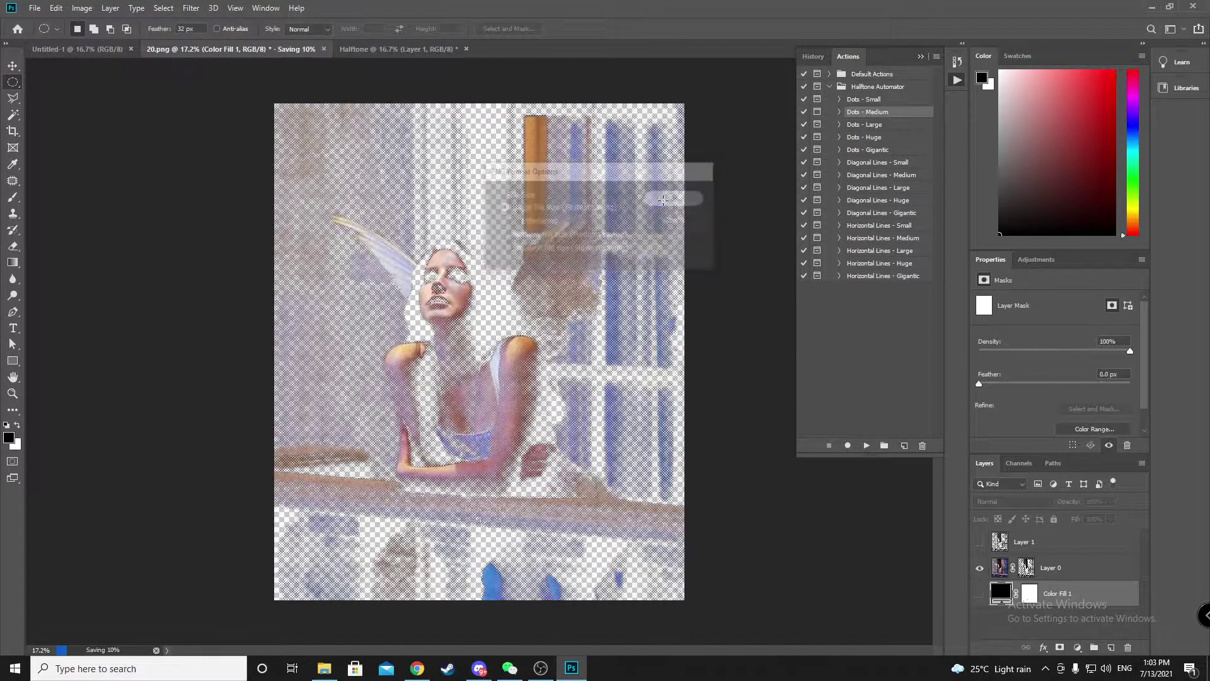
Minimize Photoshop and the other windows, then launch DTG RIP from the desktop
click(1152, 7)
click(1136, 12)
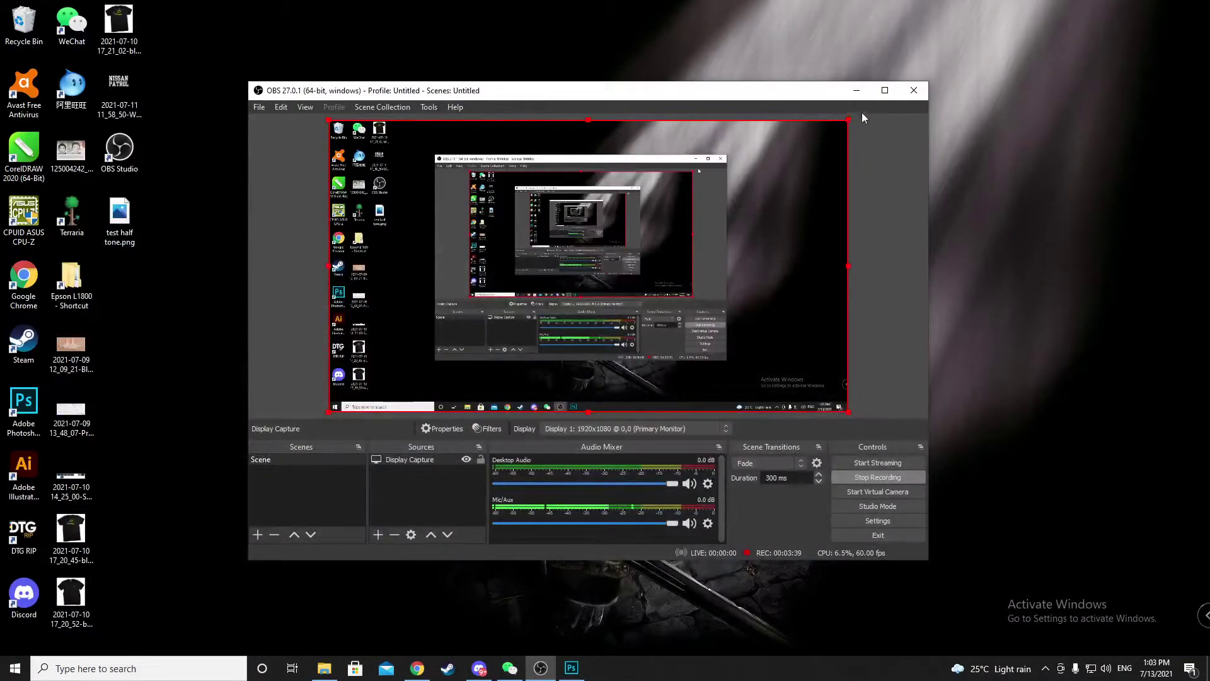
click(857, 90)
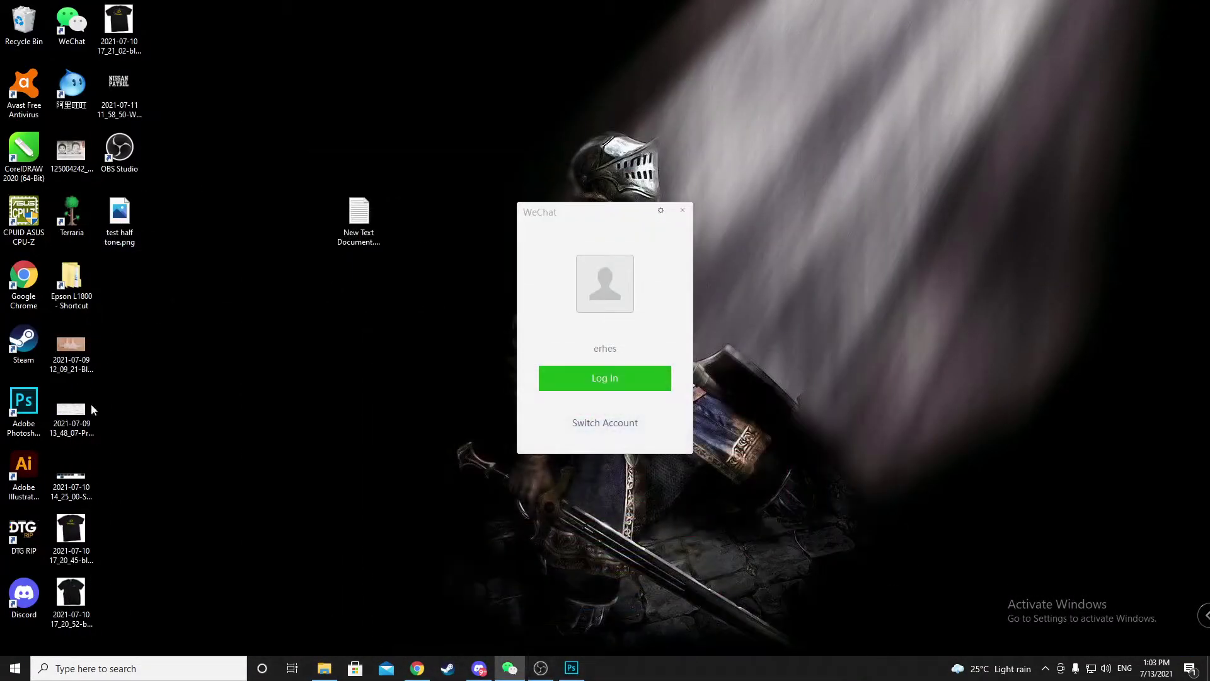
double_click(19, 534)
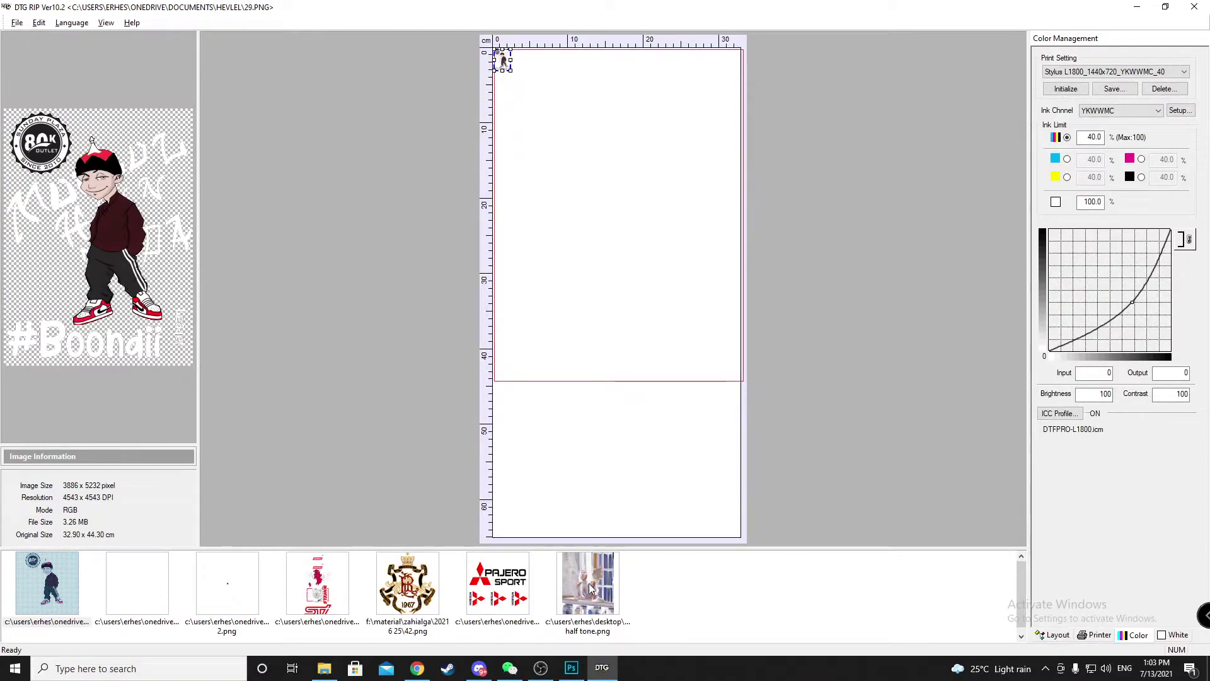
Close the old half tone job in DTG RIP
click(591, 588)
right_click(589, 587)
click(623, 501)
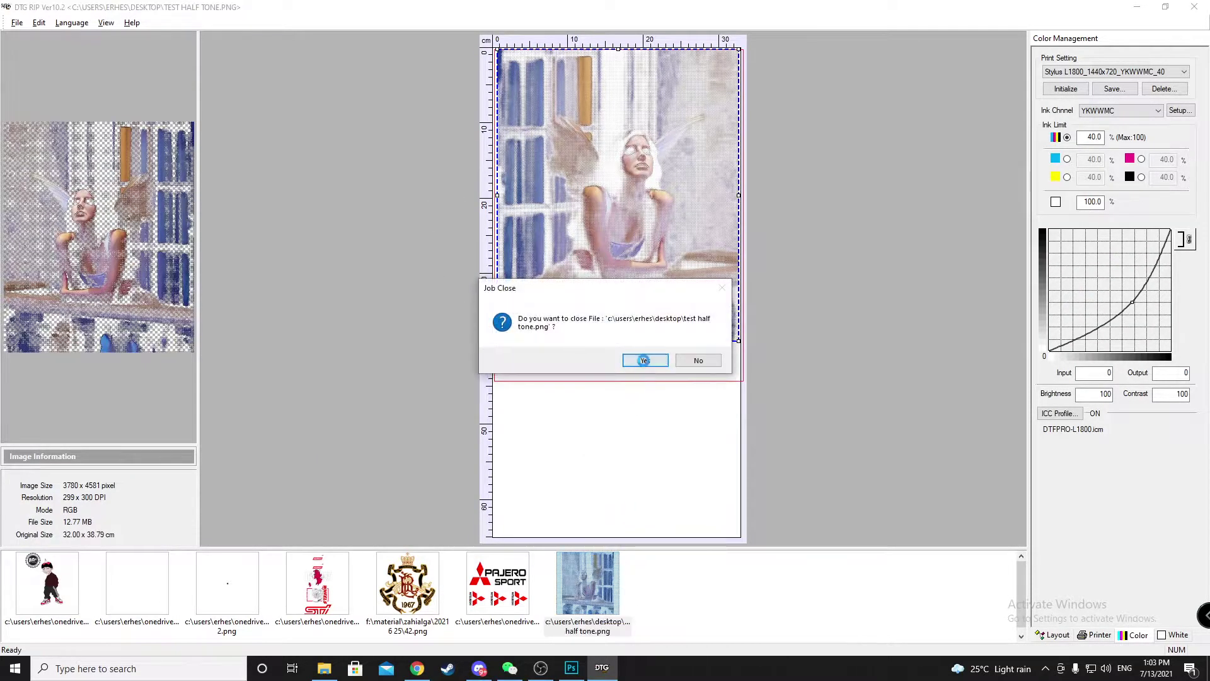
click(643, 361)
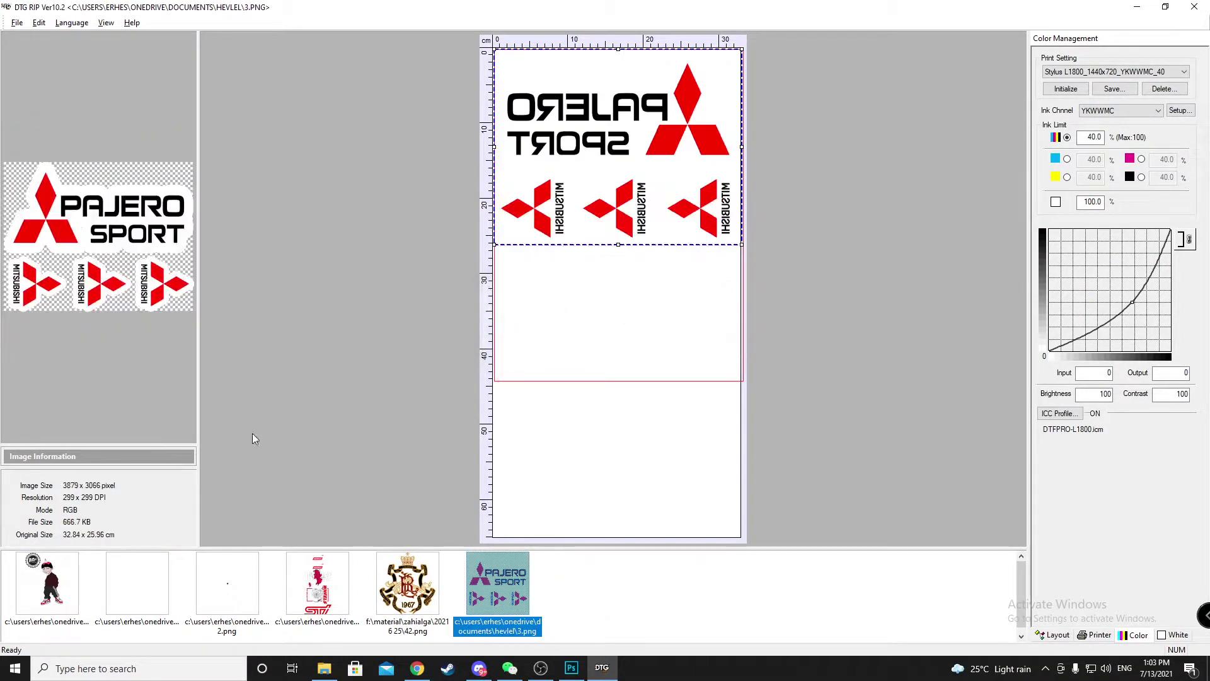
Open test half tone.png from the Desktop in DTG RIP
click(18, 23)
click(31, 39)
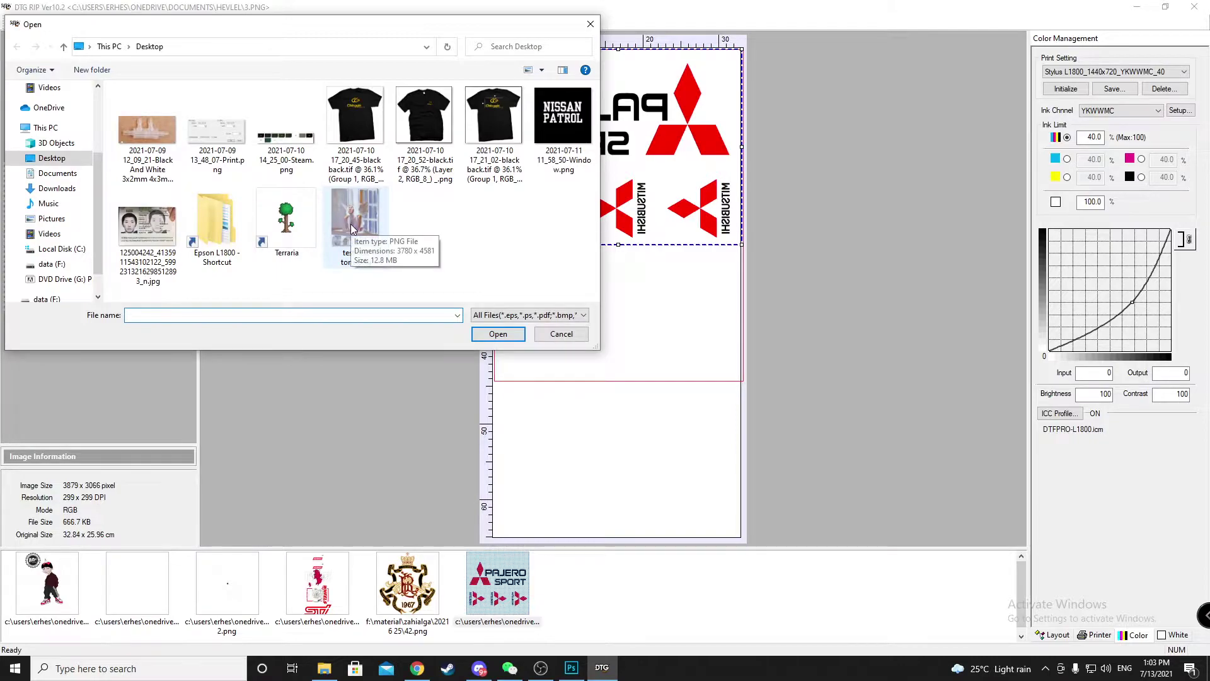
double_click(349, 224)
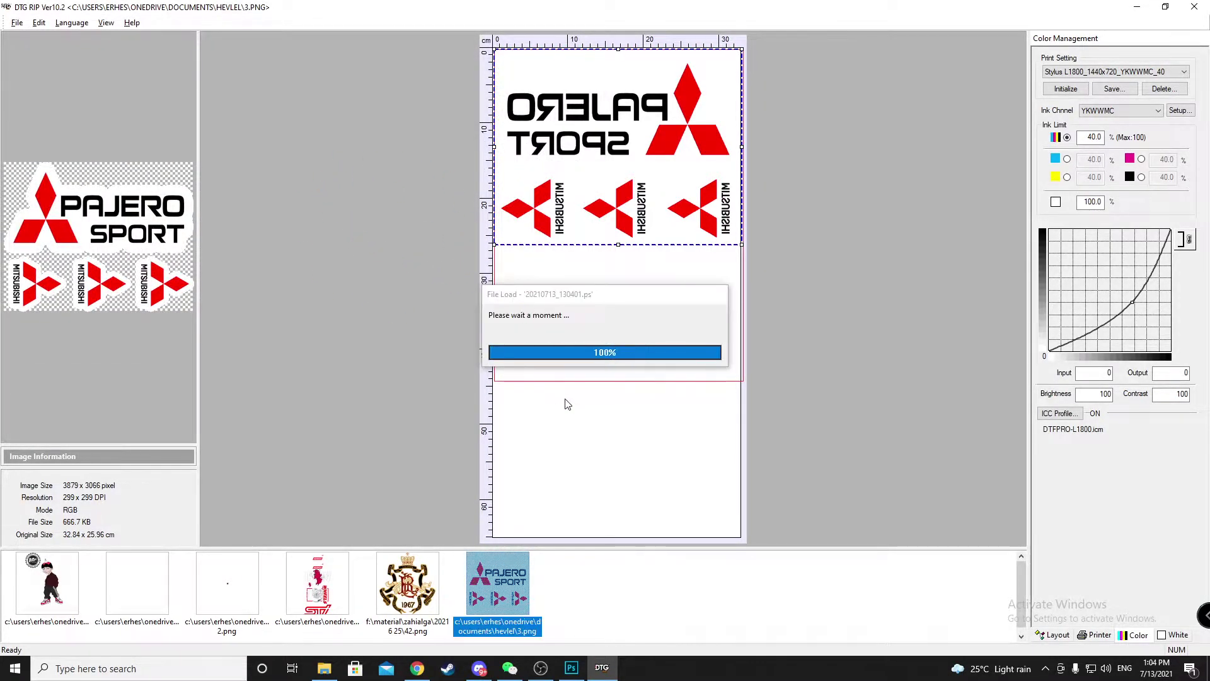
Offset the angel image 0.3 cm from the top-left, centre it horizontally and mirror it
click(1055, 635)
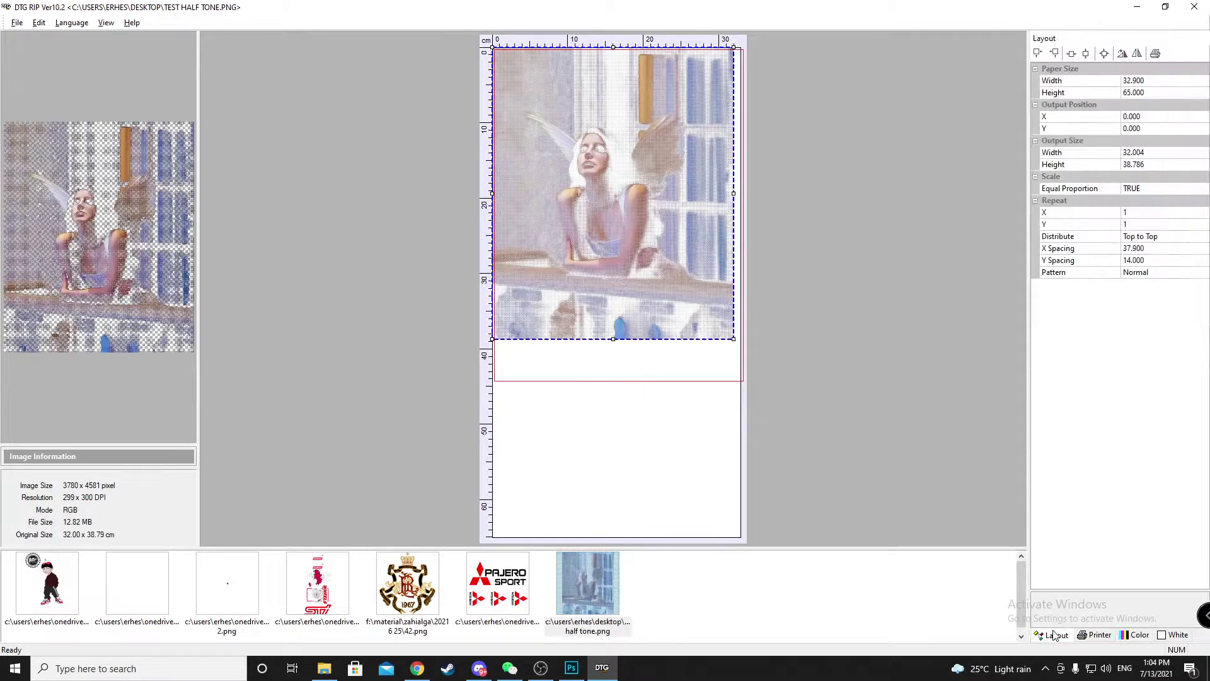
click(1038, 53)
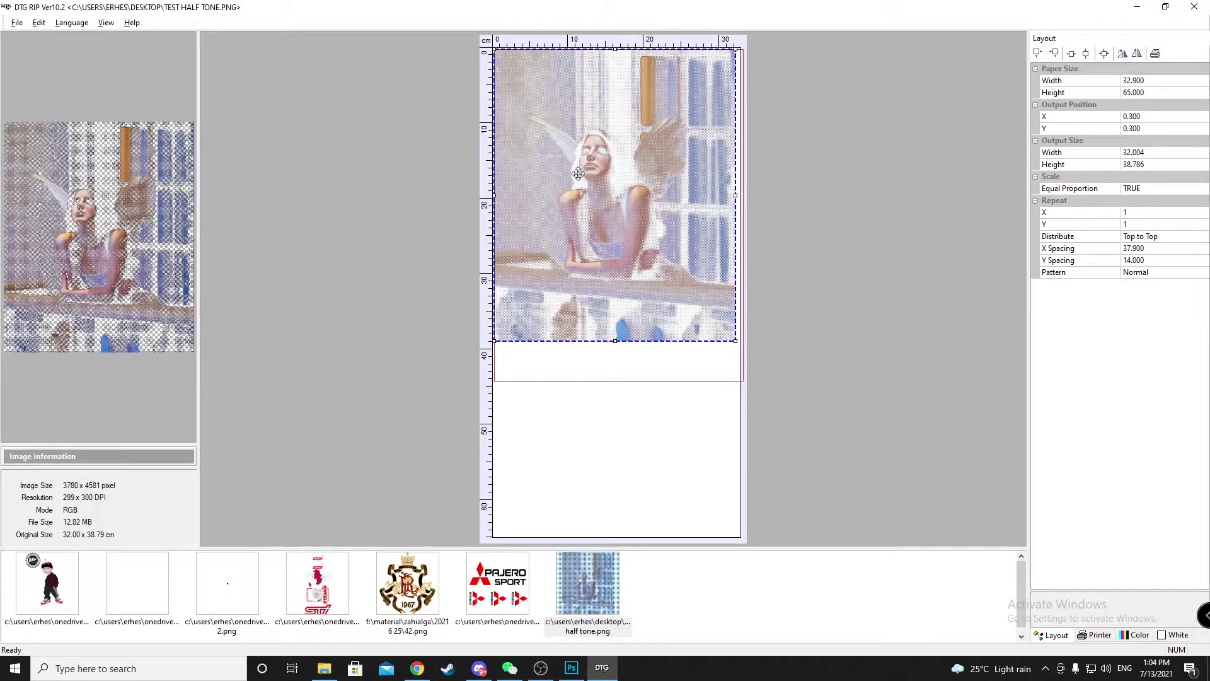
click(1071, 53)
click(1137, 53)
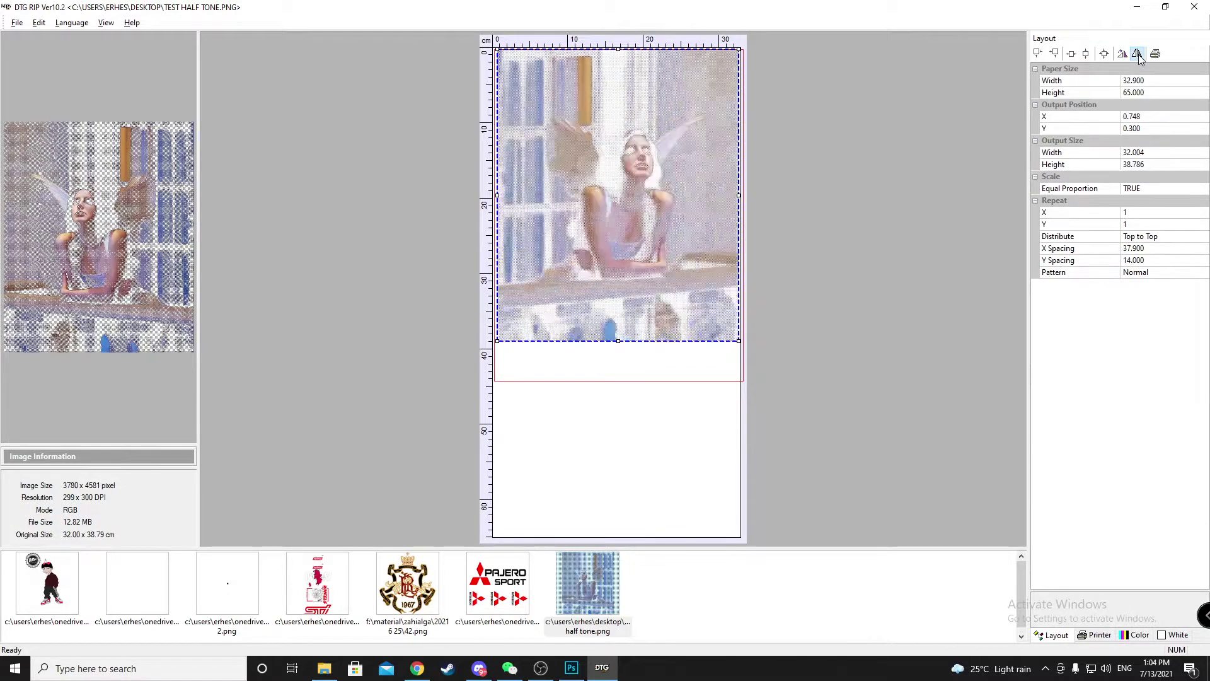
Review the Printer, Color and White settings, checking the 100.0 white ink limit
click(1097, 635)
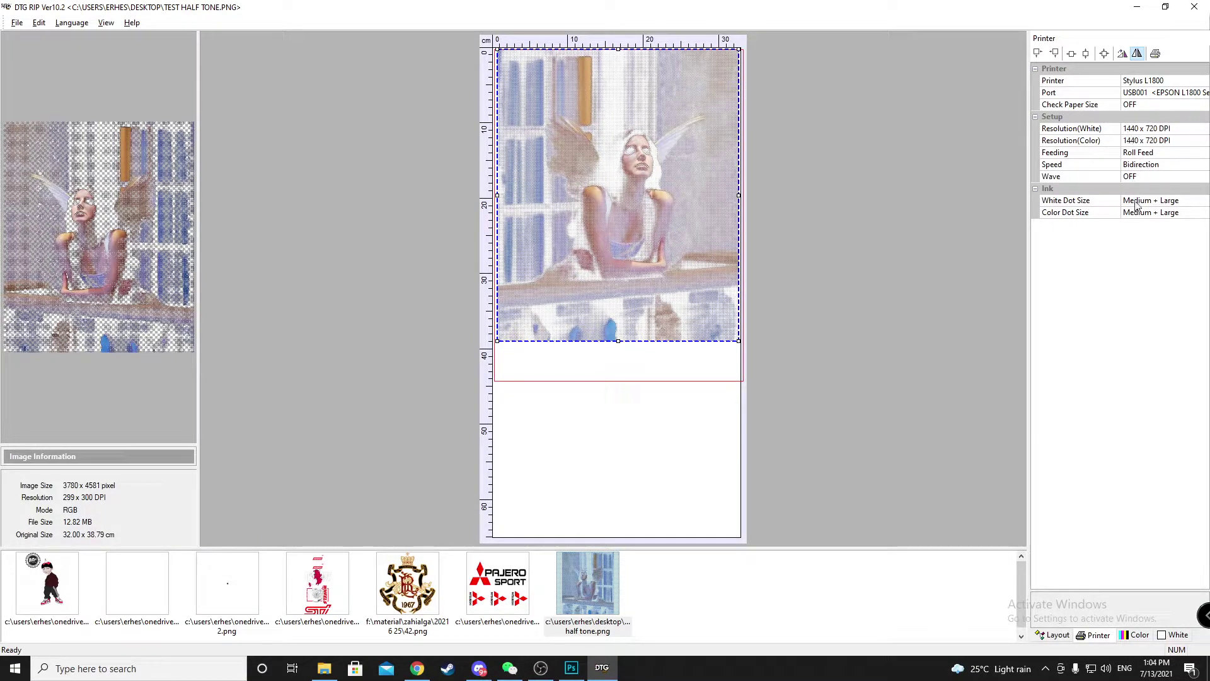
click(1134, 635)
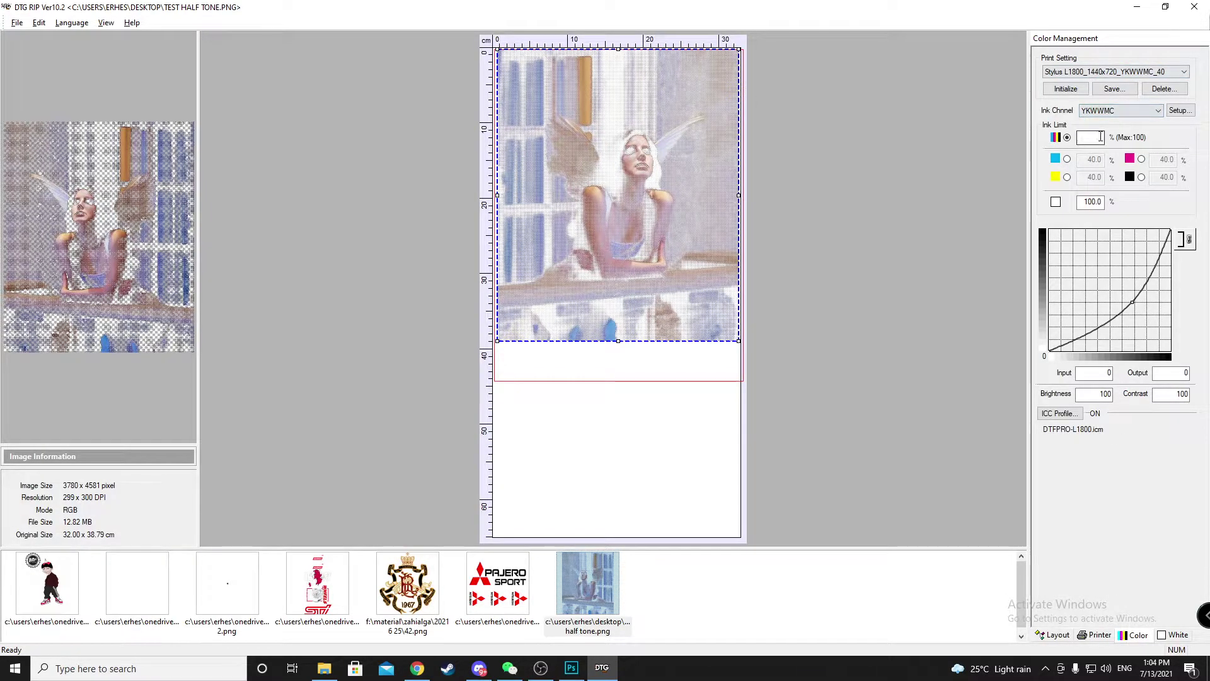
drag(1079, 203, 1111, 208)
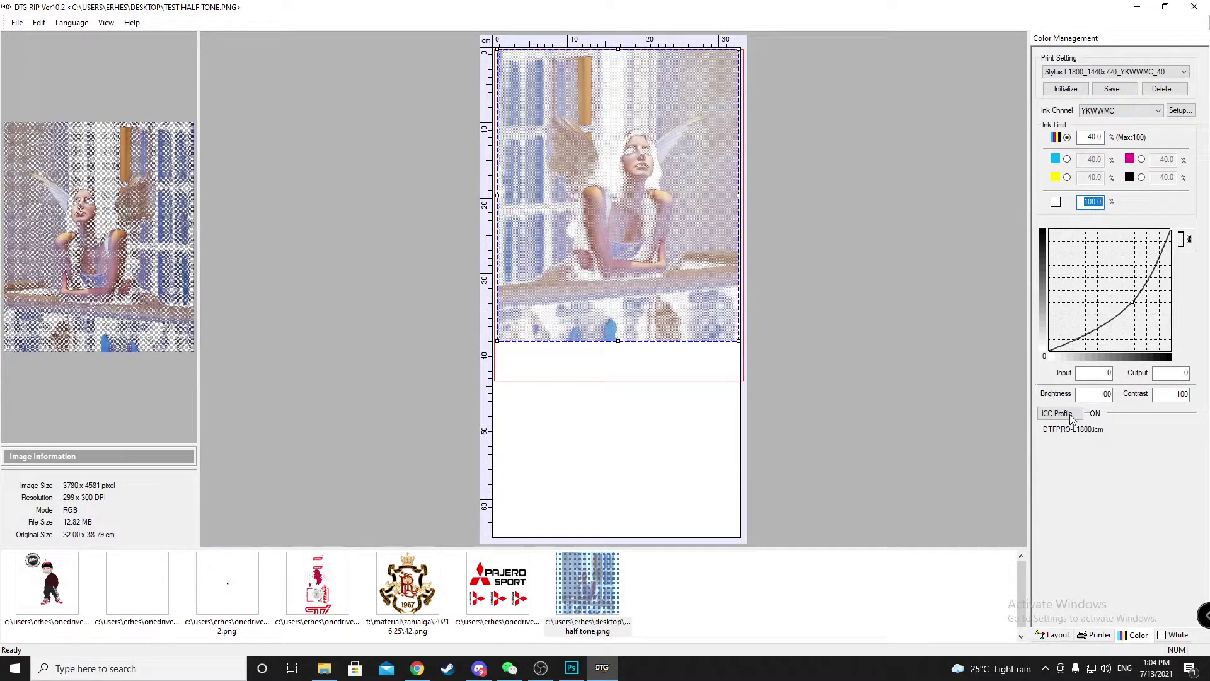
click(1173, 635)
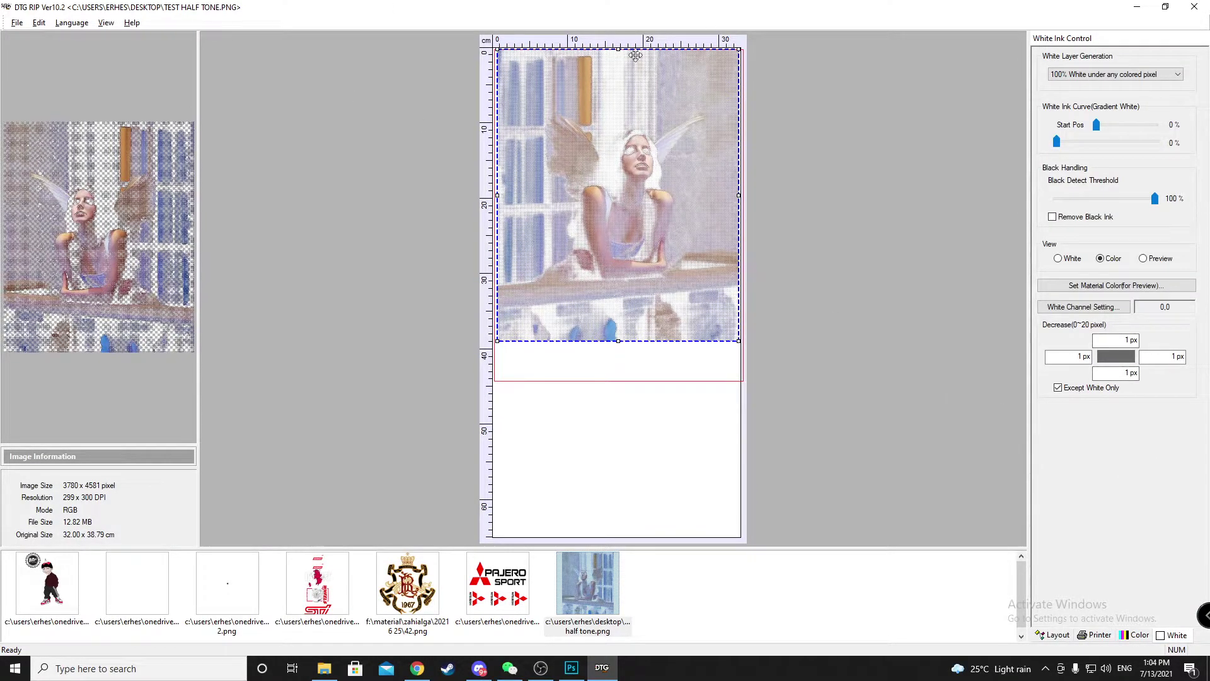
Open the File > Print dialog for the WHITE+COLOR job on the Stylus L1800 at 1440 x 720 DPI
click(18, 23)
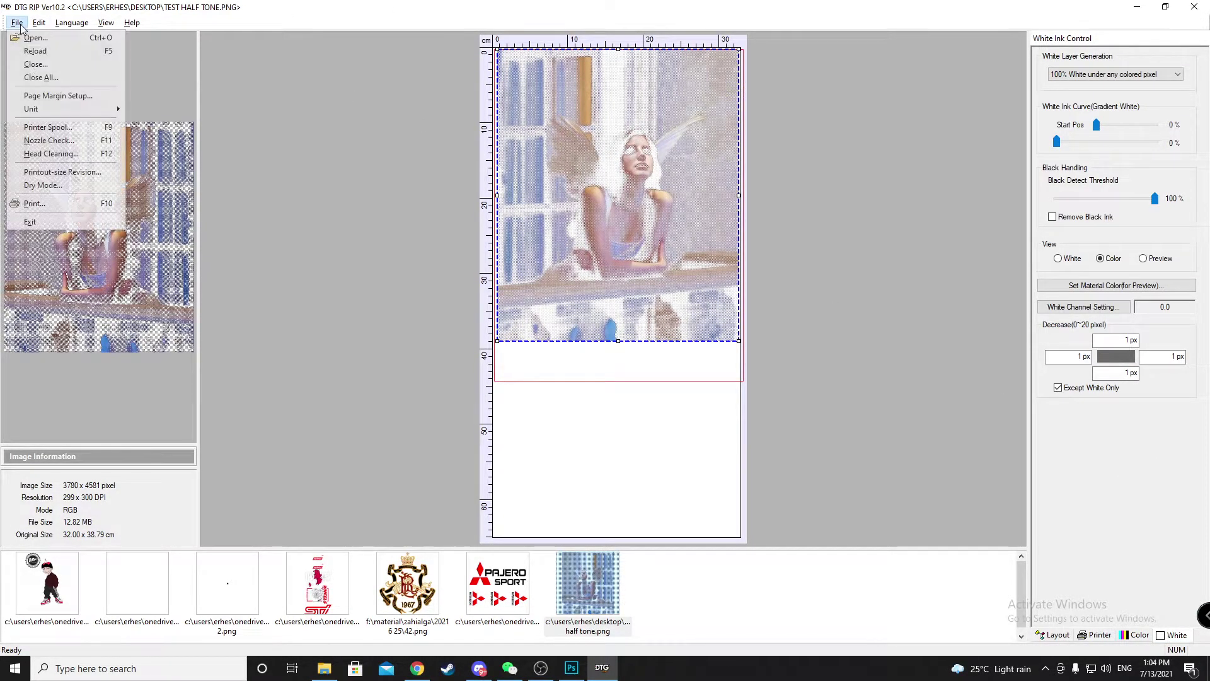
click(58, 204)
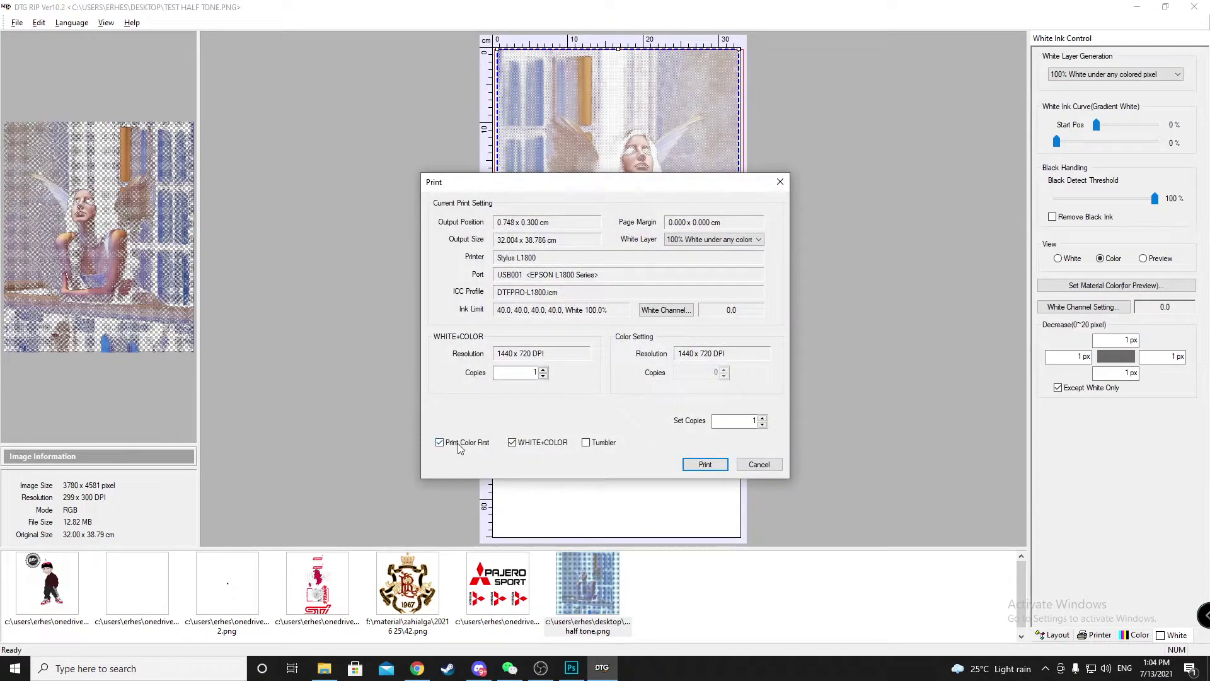